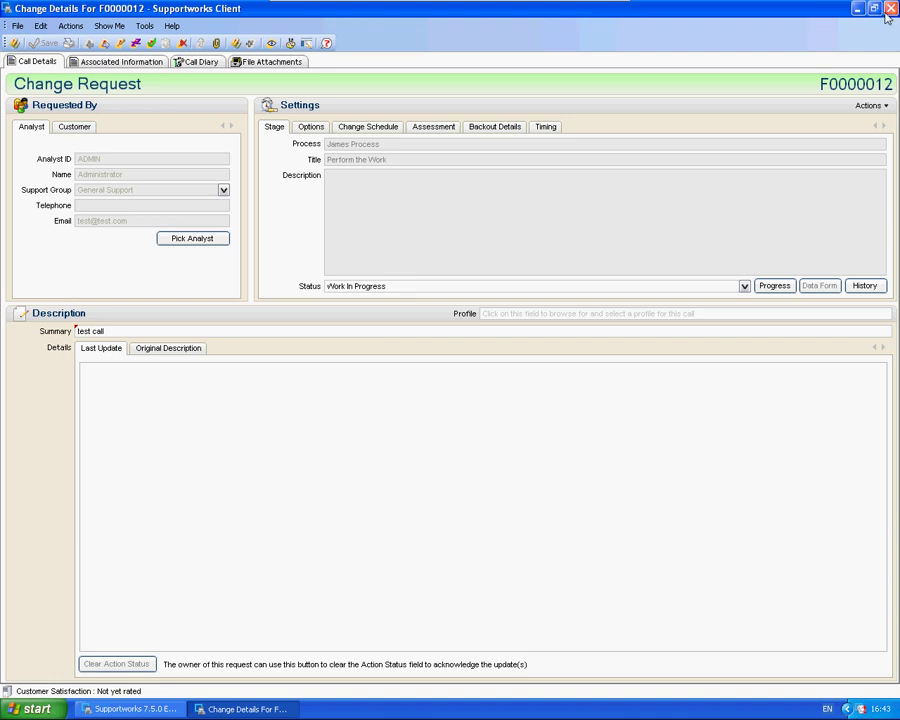
Close change F0000012 and open James Process from File > Manage Settings > Process Settings.
{"action": "key", "text": "alt+F4"}
{"action": "left_click", "coordinate": [17, 25]}
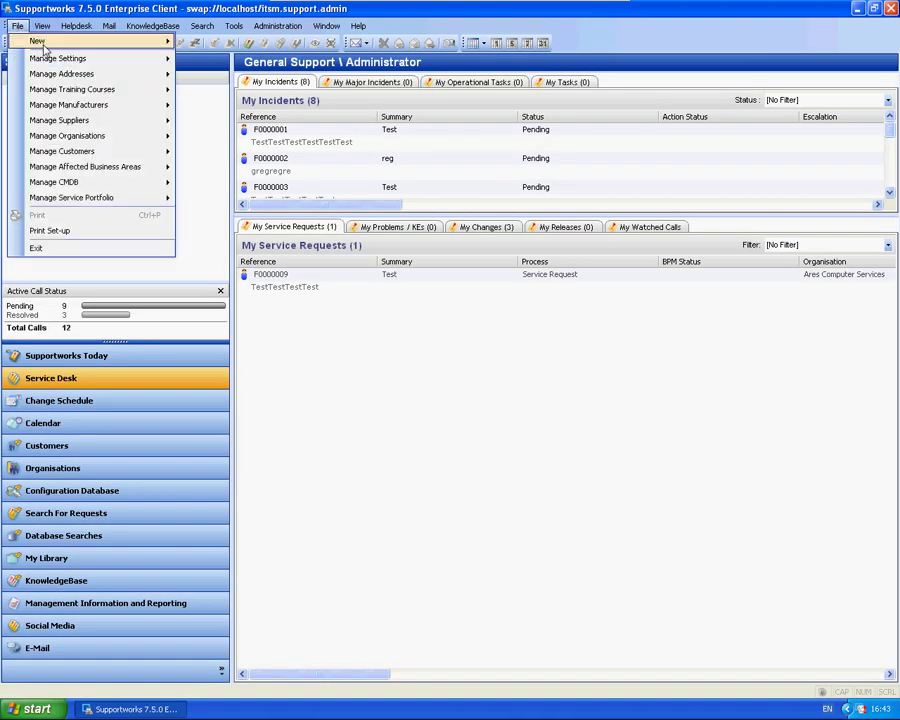
{"action": "mouse_move", "coordinate": [98, 75]}
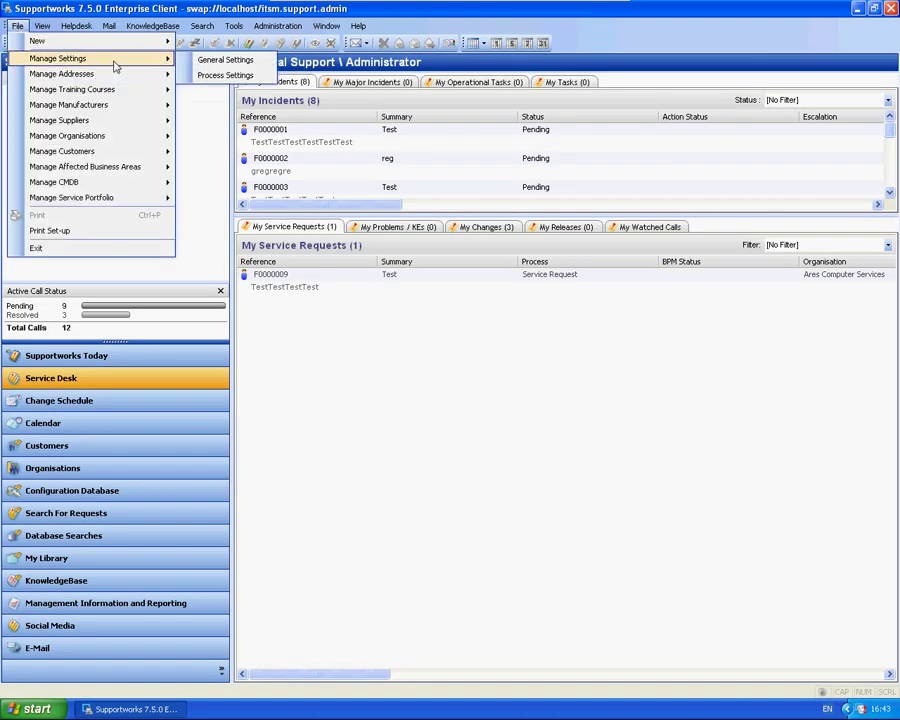
{"action": "left_click", "coordinate": [225, 75]}
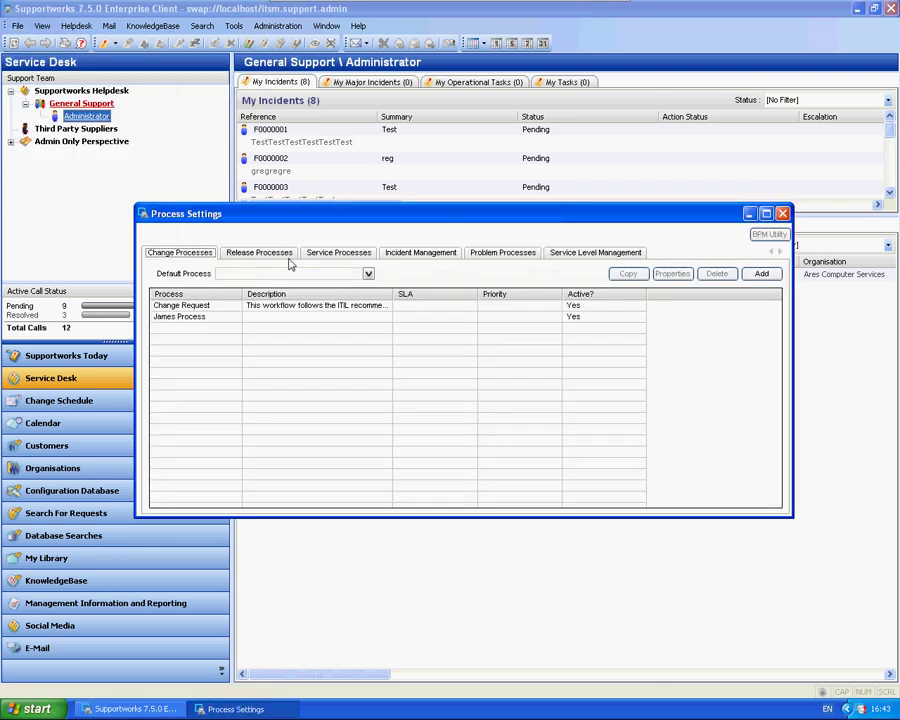
{"action": "double_click", "coordinate": [213, 320]}
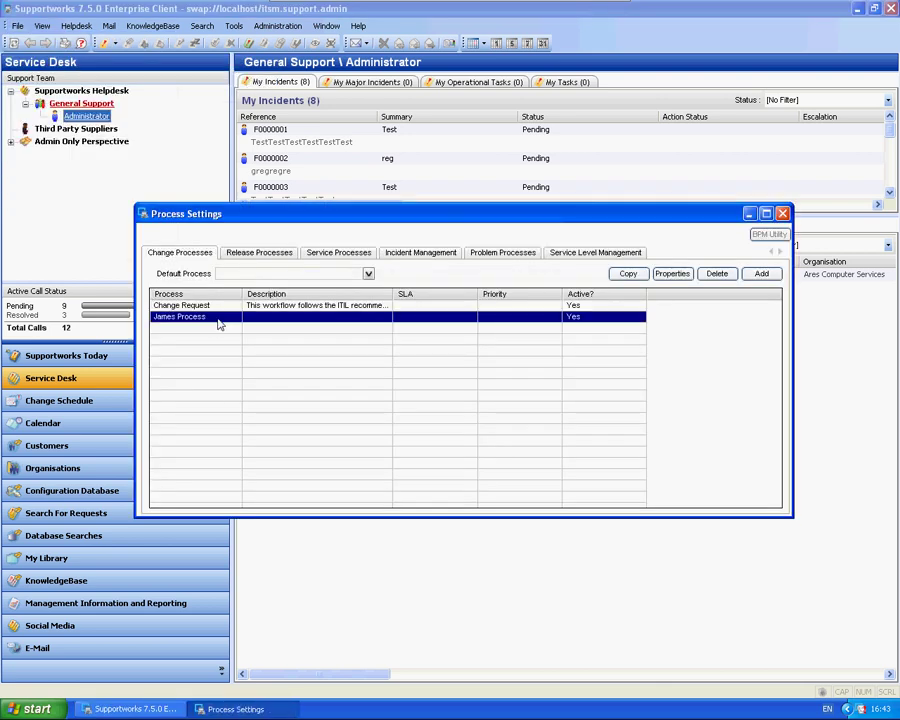
Open the Perform the Work process stage and show its empty Tasks list.
{"action": "left_click", "coordinate": [408, 256]}
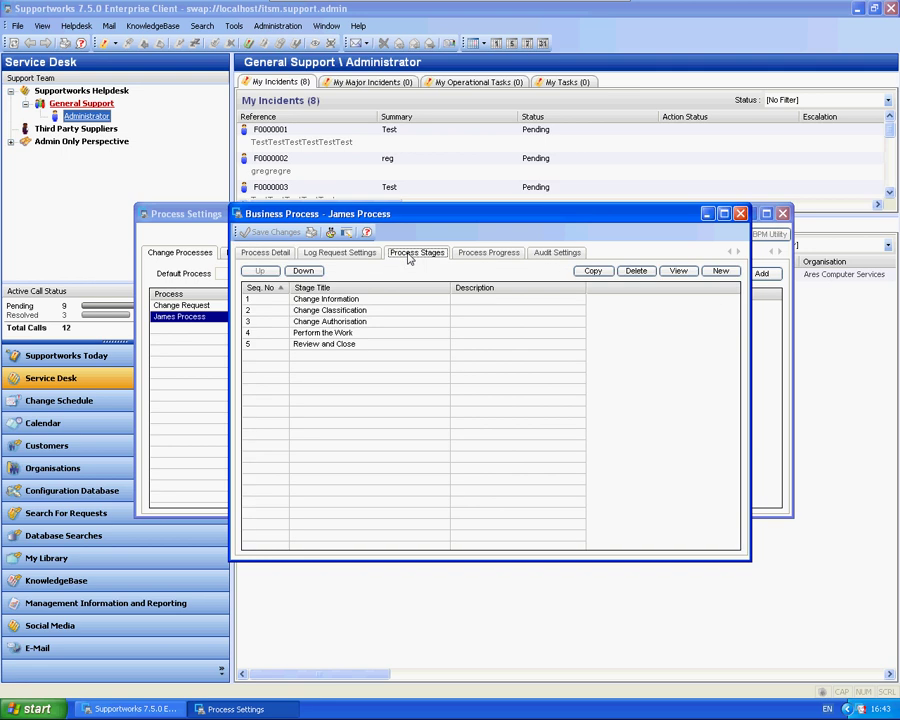
{"action": "left_click", "coordinate": [367, 335]}
{"action": "double_click", "coordinate": [367, 338]}
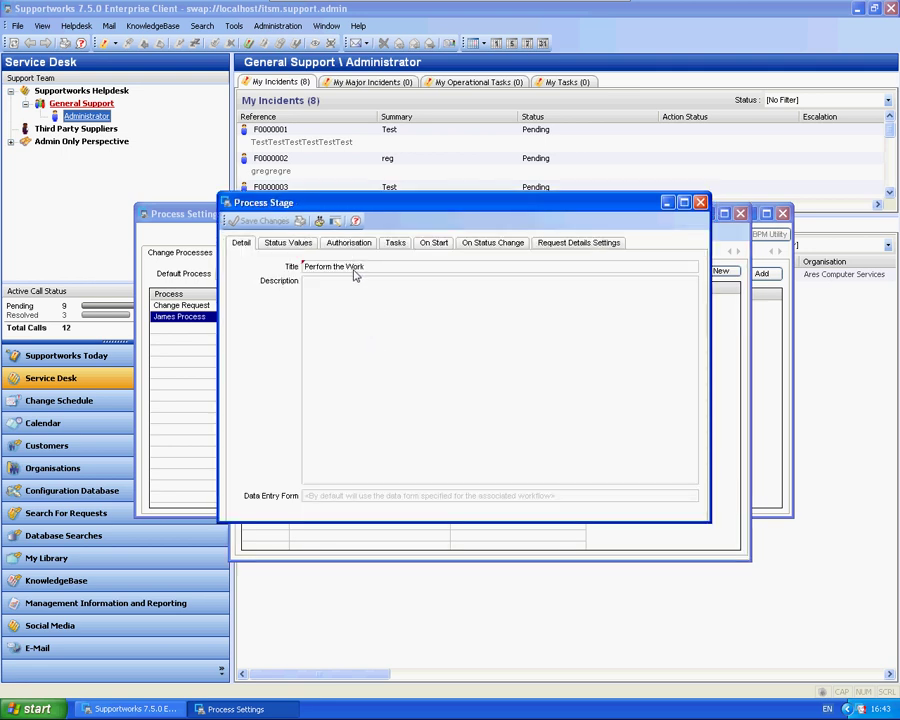
{"action": "left_click", "coordinate": [395, 242]}
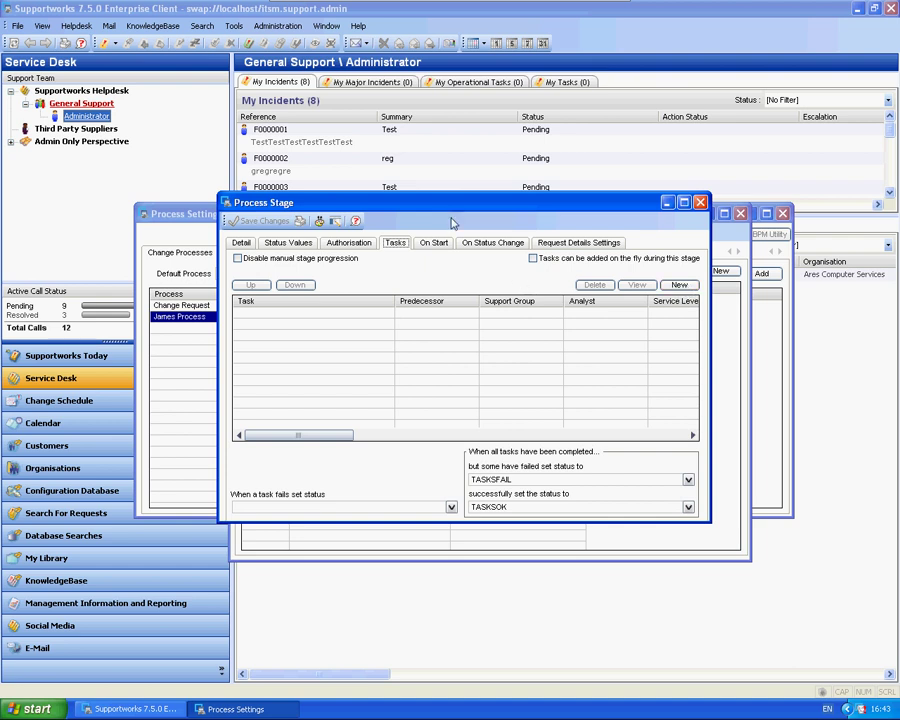
{"action": "left_click_drag", "start_coordinate": [435, 200], "coordinate": [447, 158]}
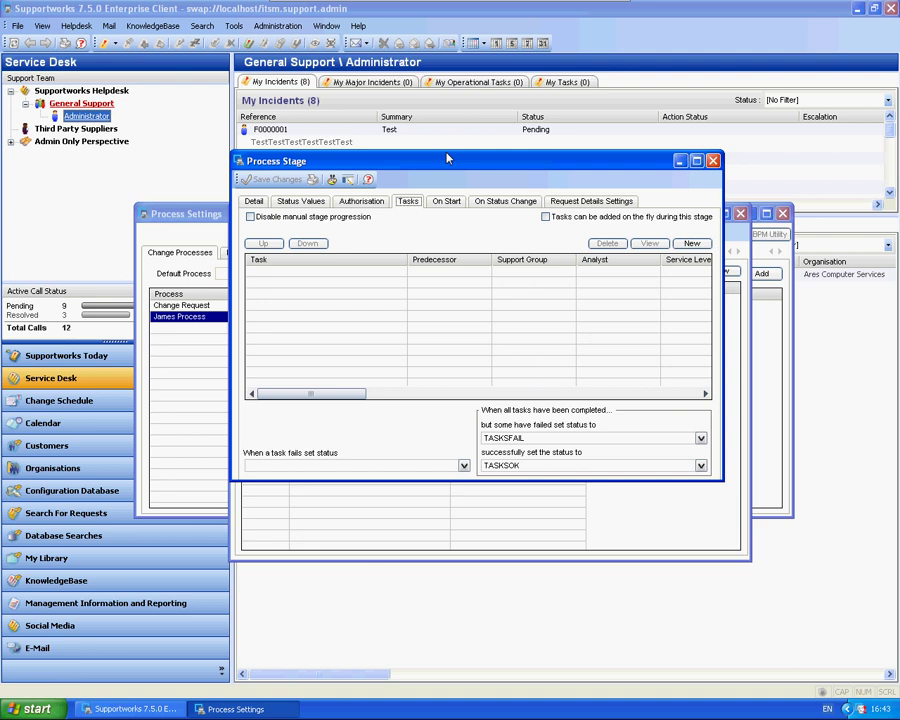
Create stage task 'Task 1 - Create Account' with analyst Administrator and Low priority, and add it.
{"action": "left_click", "coordinate": [691, 243]}
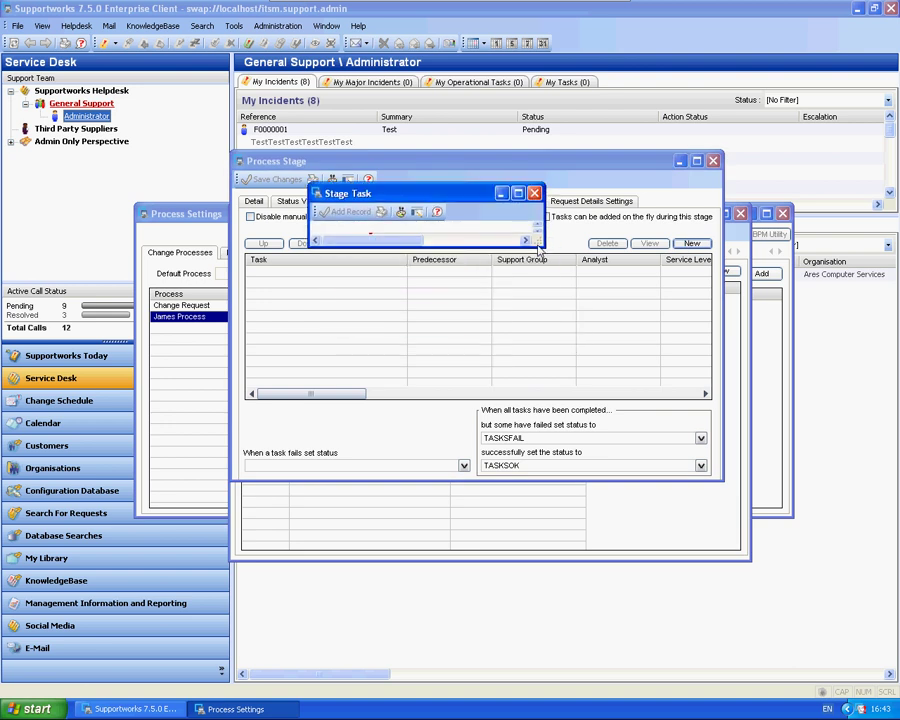
{"action": "left_click", "coordinate": [436, 240]}
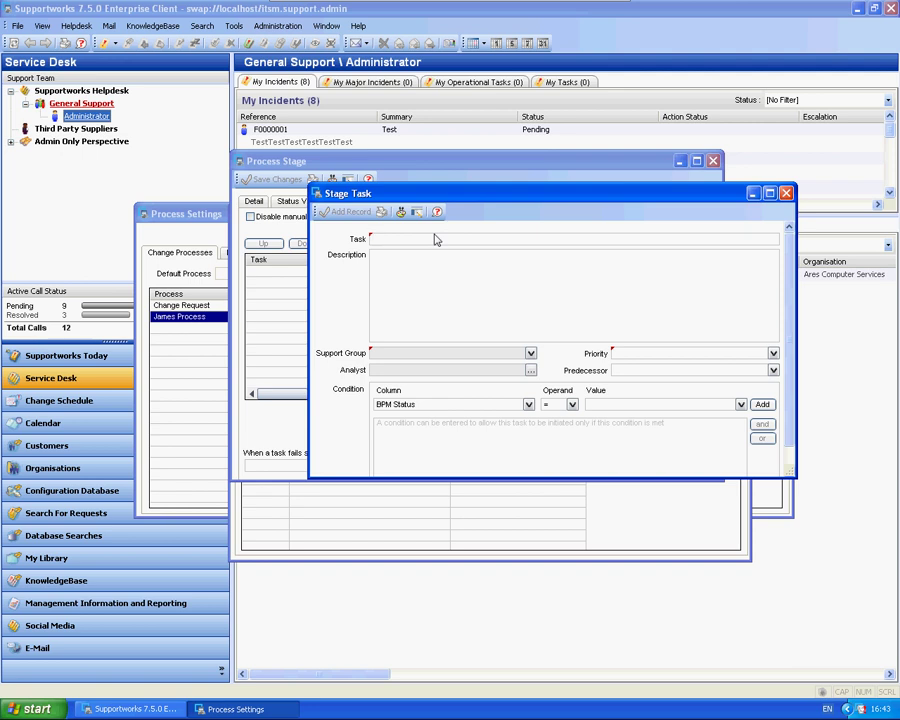
{"action": "type", "text": "Task 1 - Create Account"}
{"action": "left_click", "coordinate": [530, 370]}
{"action": "left_click", "coordinate": [449, 468]}
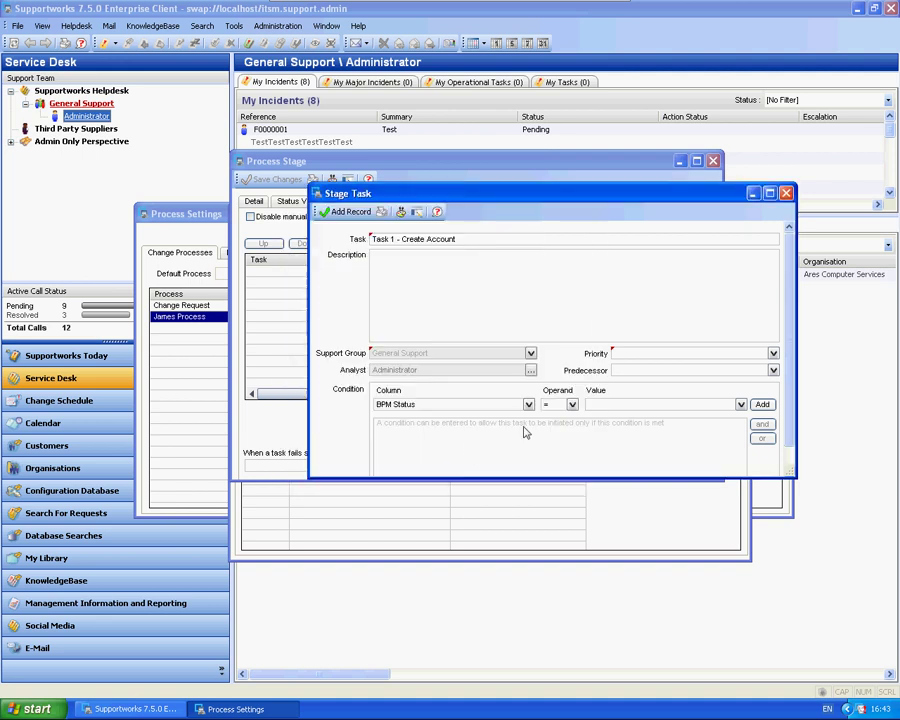
{"action": "left_click", "coordinate": [770, 354]}
{"action": "left_click", "coordinate": [641, 404]}
{"action": "left_click_drag", "start_coordinate": [788, 308], "coordinate": [636, 268]}
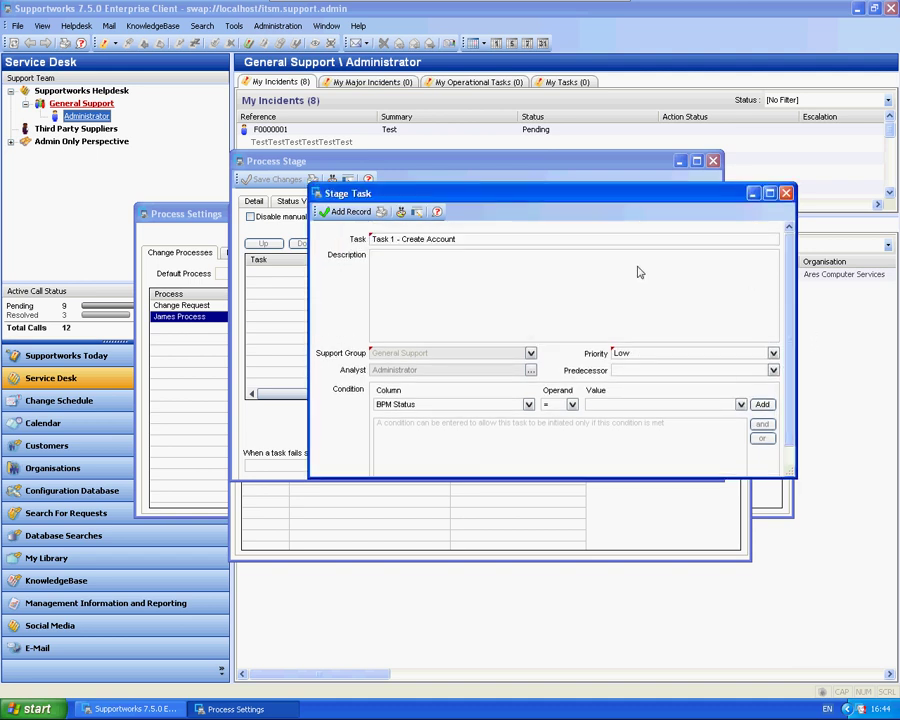
{"action": "left_click", "coordinate": [345, 213]}
Add 'Task 2 - Give Access' with analyst Administrator and Low priority.
{"action": "left_click", "coordinate": [690, 242]}
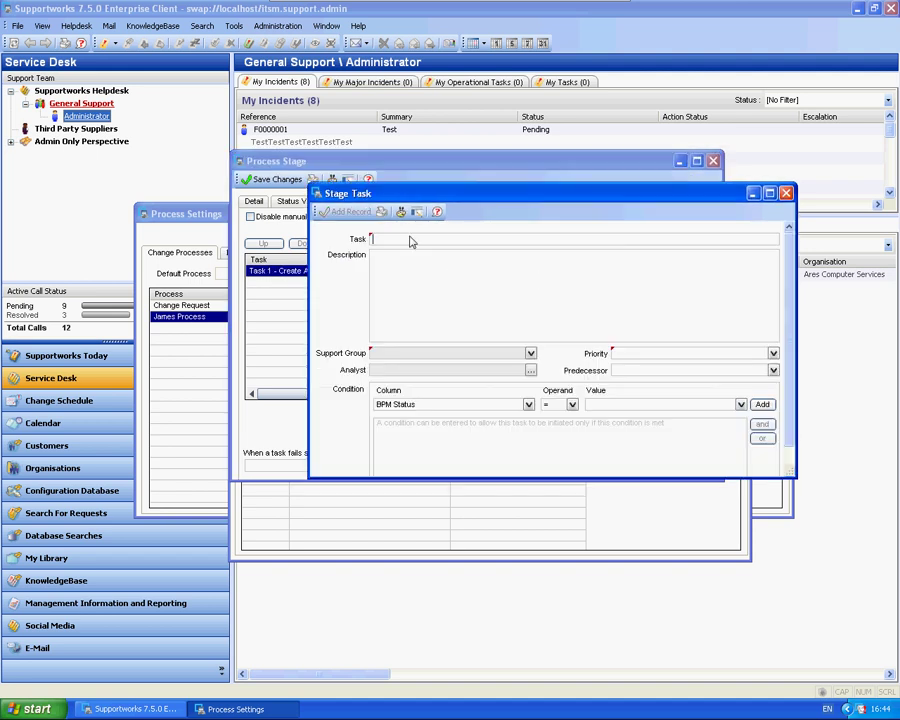
{"action": "type", "text": "Task 2 - Give Access"}
{"action": "left_click", "coordinate": [530, 370]}
{"action": "left_click", "coordinate": [449, 468]}
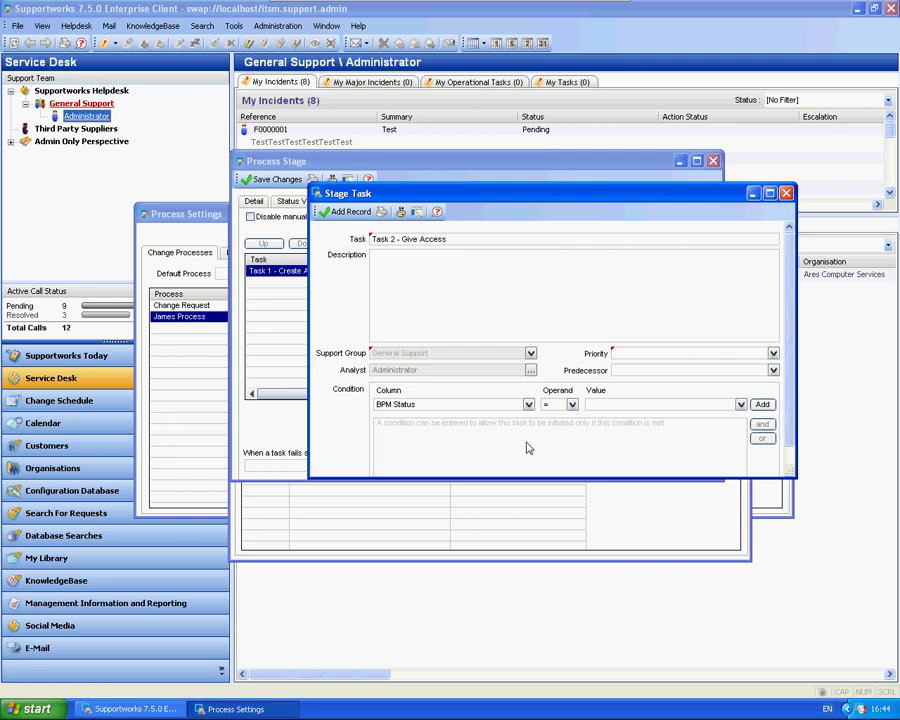
{"action": "left_click", "coordinate": [773, 353]}
{"action": "left_click", "coordinate": [629, 401]}
{"action": "left_click", "coordinate": [350, 211]}
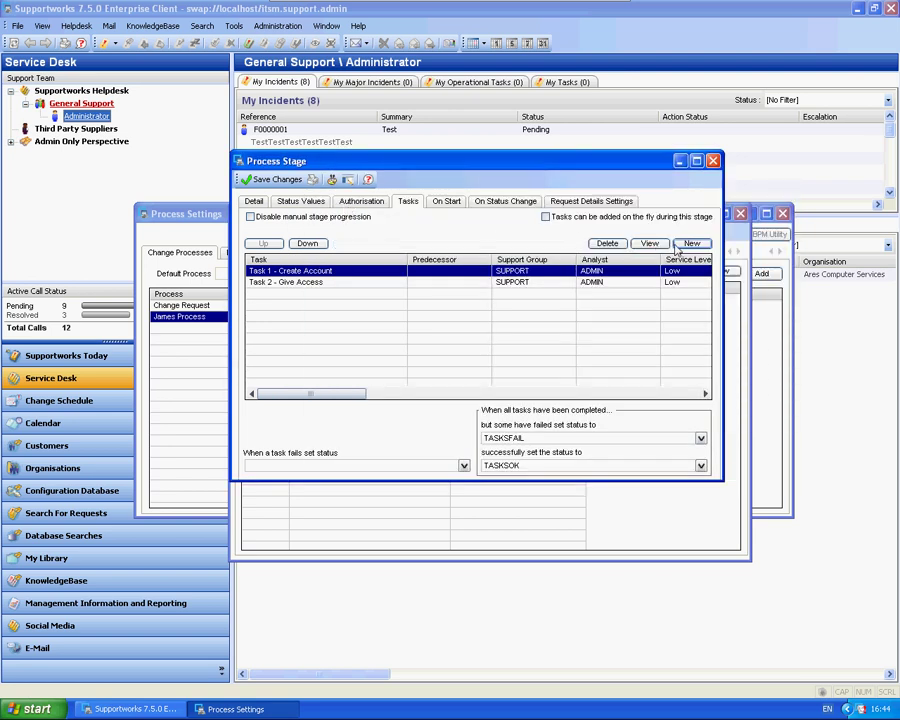
Add 'Task 3 - Email Account' with analyst Administrator and Low priority.
{"action": "left_click", "coordinate": [680, 247]}
{"action": "type", "text": "Task 3 - Email Account"}
{"action": "left_click", "coordinate": [531, 371]}
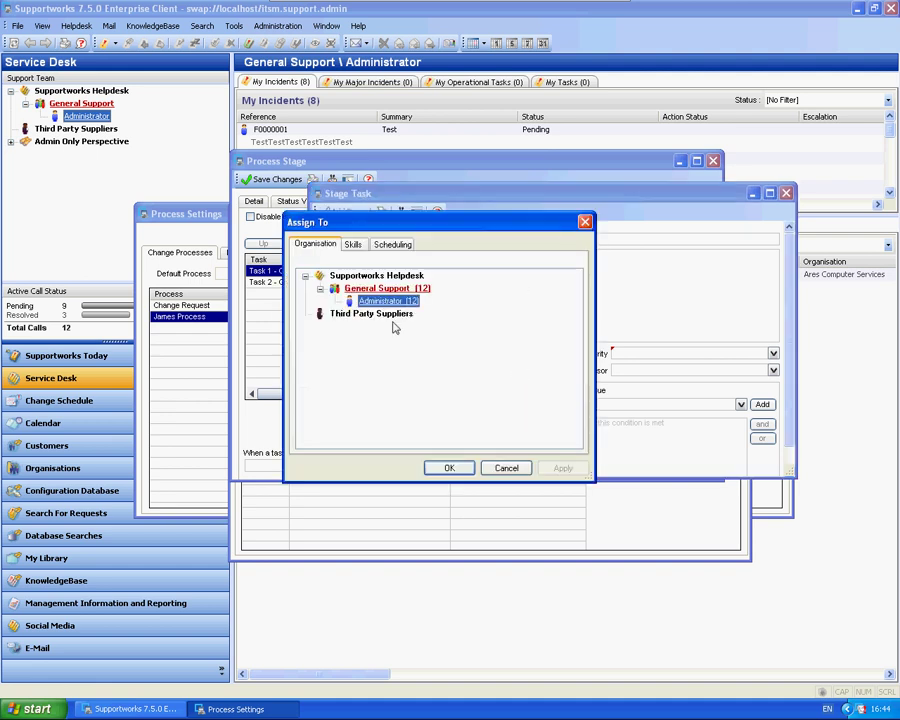
{"action": "left_click", "coordinate": [446, 467]}
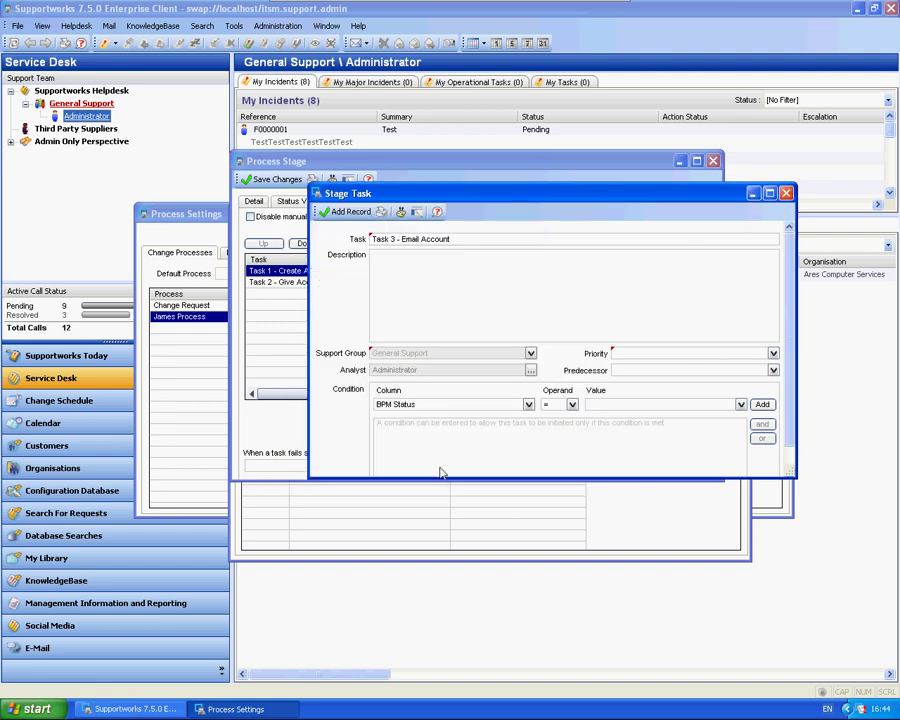
{"action": "left_click", "coordinate": [773, 353]}
{"action": "left_click", "coordinate": [650, 403]}
{"action": "left_click", "coordinate": [345, 211]}
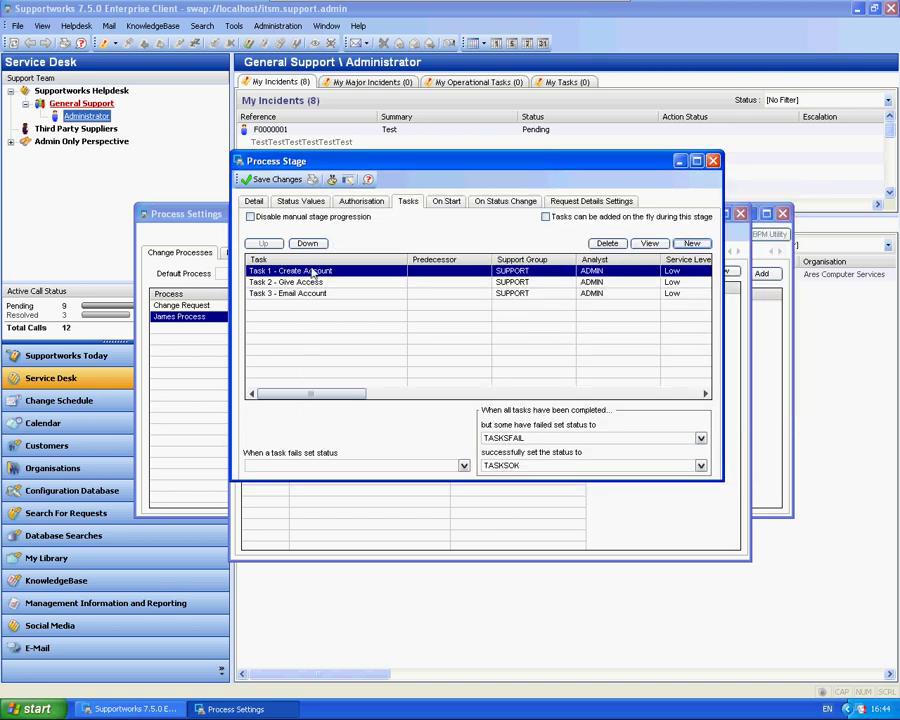
Review Task 1, then discard a Create Account predecessor tried on Give Access.
{"action": "double_click", "coordinate": [374, 272]}
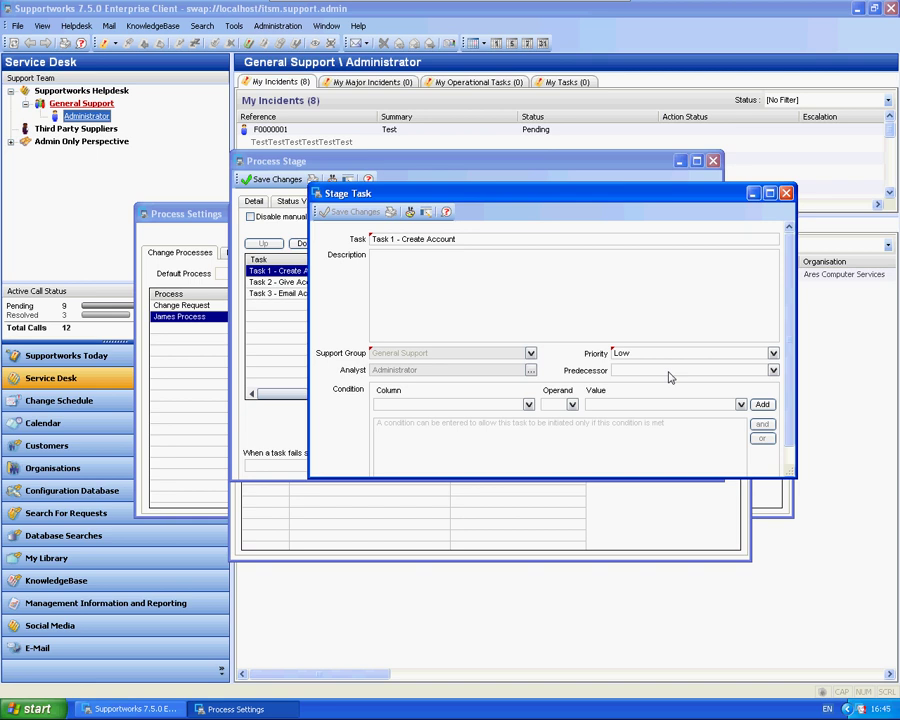
{"action": "key", "text": "Escape"}
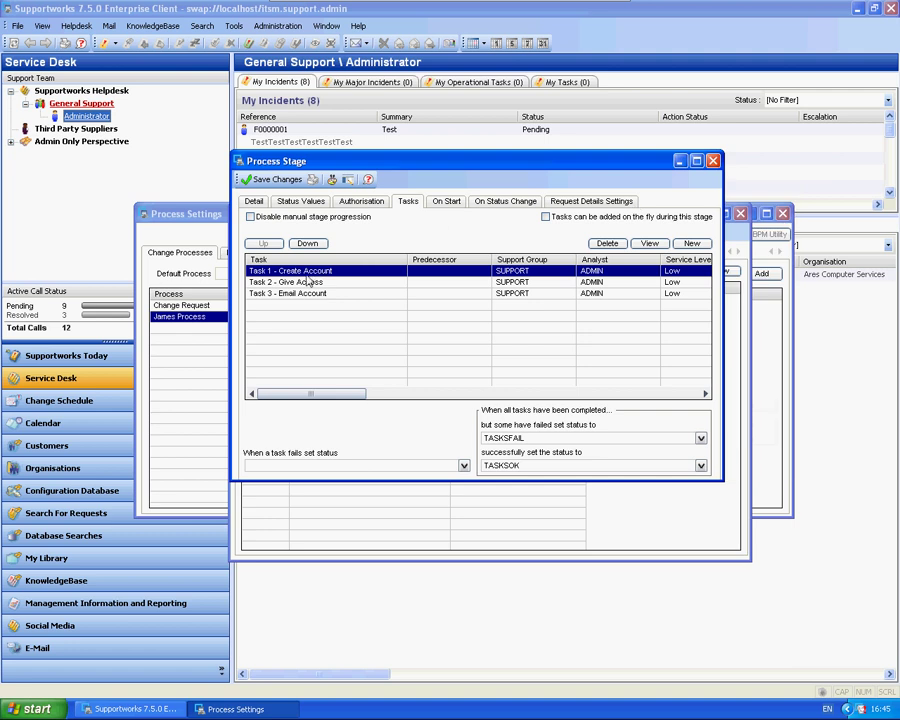
{"action": "double_click", "coordinate": [303, 284]}
{"action": "left_click", "coordinate": [775, 372]}
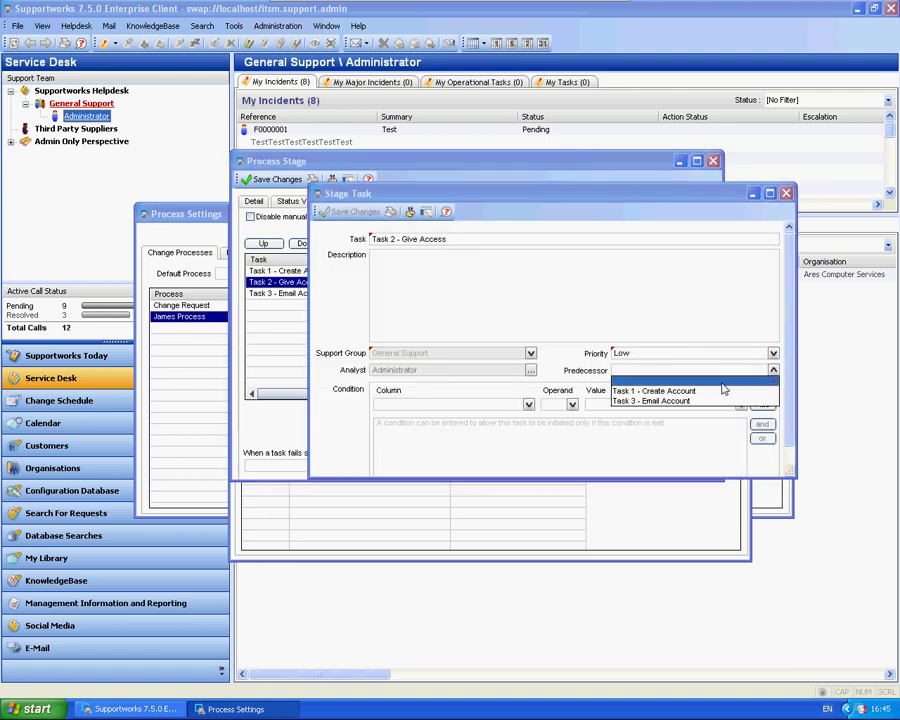
{"action": "left_click", "coordinate": [657, 392]}
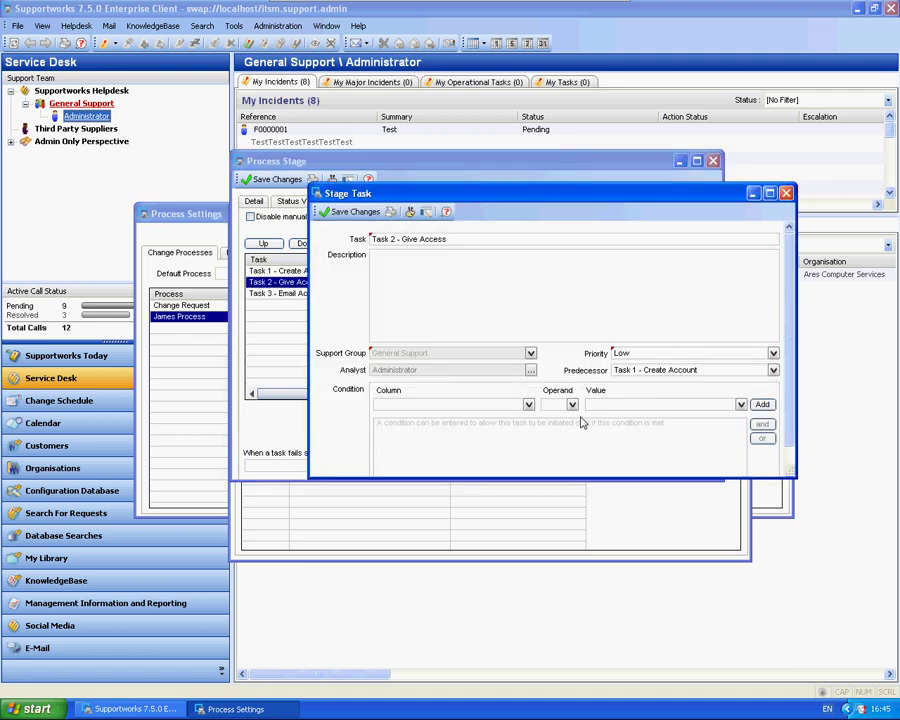
{"action": "left_click", "coordinate": [786, 193]}
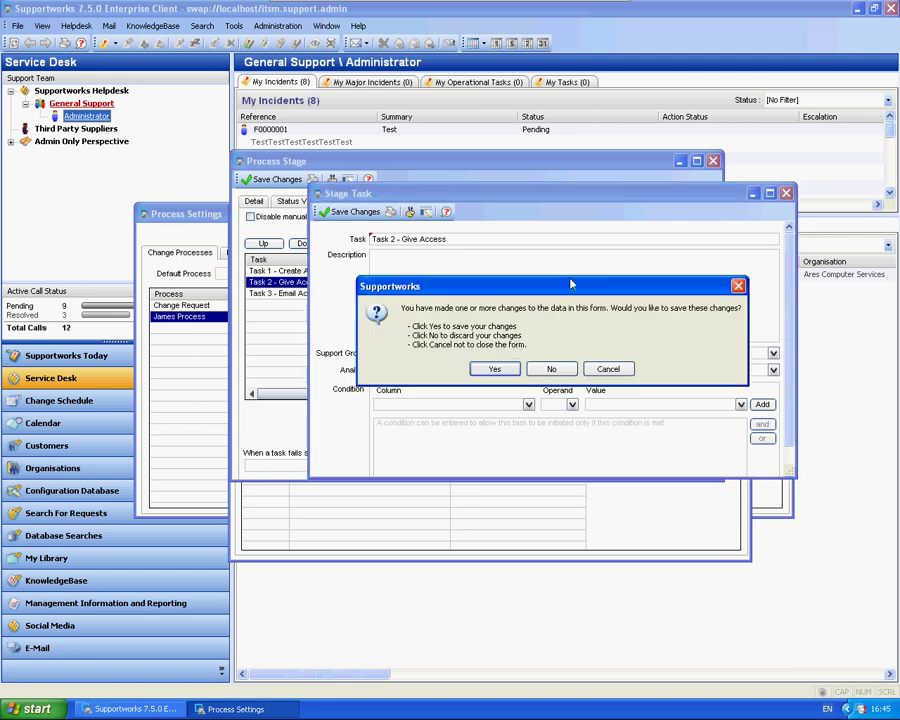
{"action": "left_click", "coordinate": [534, 372]}
Check Email Account's predecessor options and close it without saving.
{"action": "double_click", "coordinate": [280, 293]}
{"action": "left_click", "coordinate": [688, 372]}
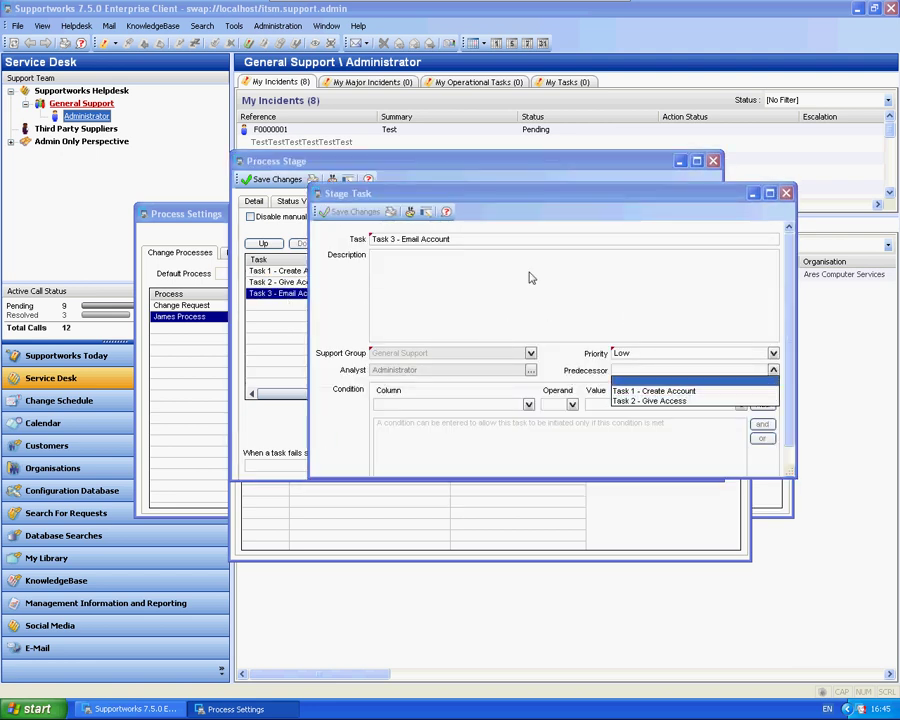
{"action": "left_click", "coordinate": [786, 193]}
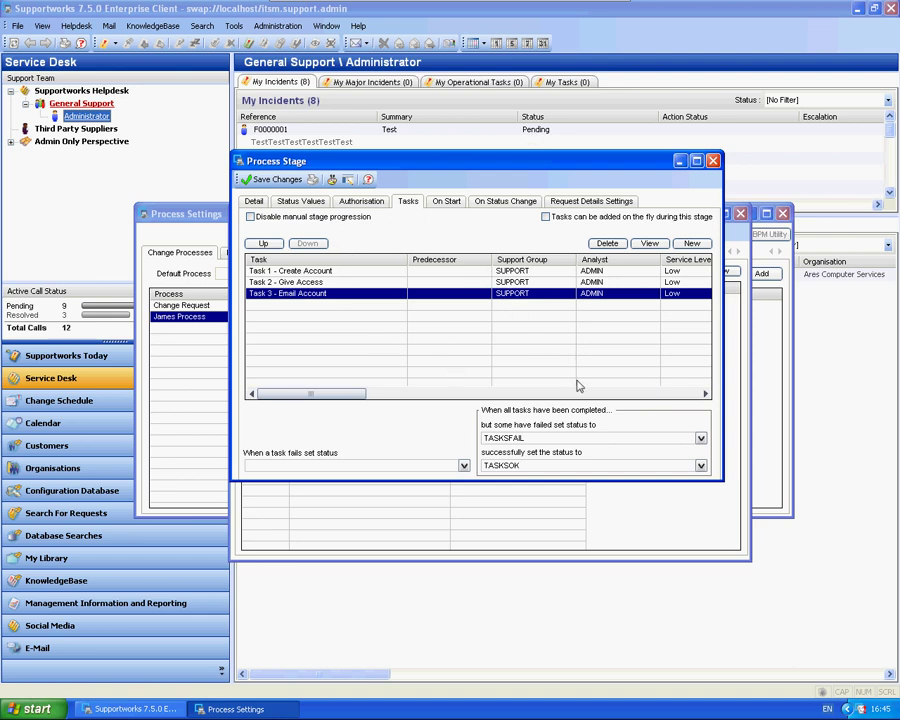
Set the partial-failure status to Work In Progress and the all-success status to Work Completed.
{"action": "left_click", "coordinate": [700, 438]}
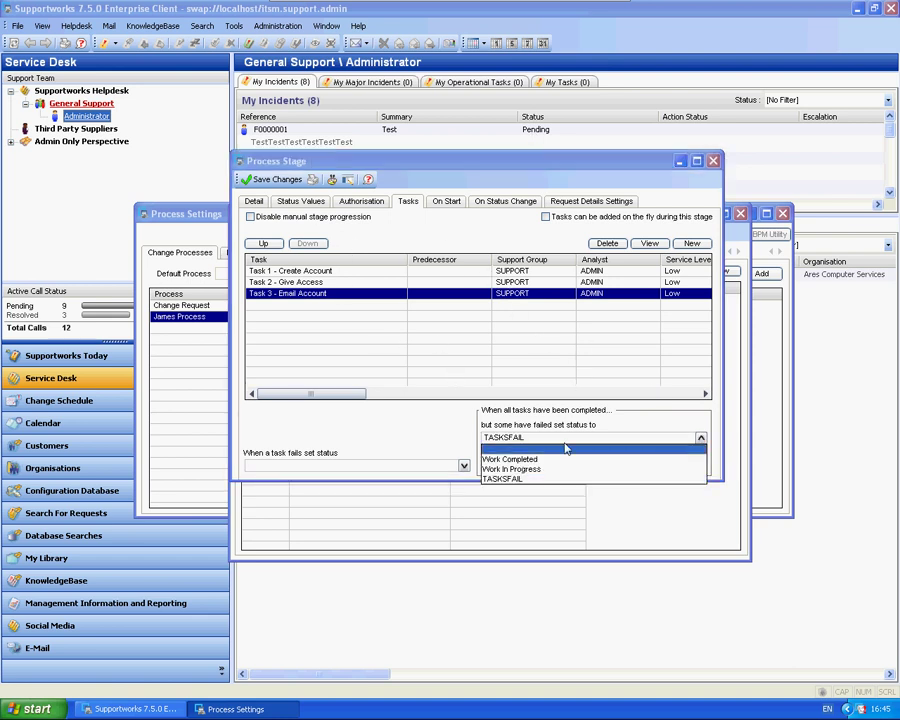
{"action": "left_click", "coordinate": [515, 469]}
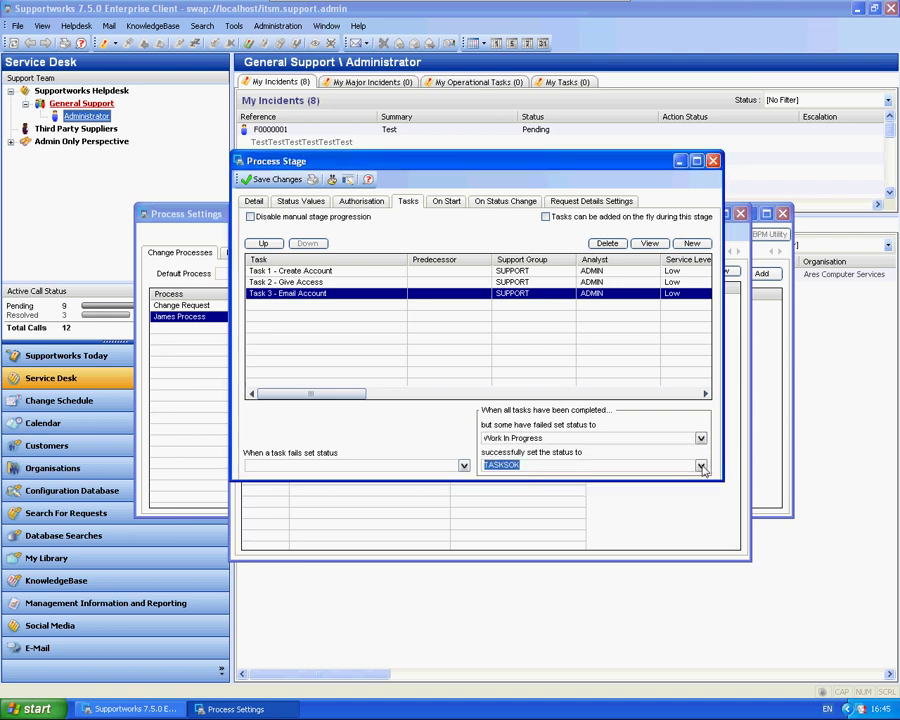
{"action": "left_click", "coordinate": [543, 466]}
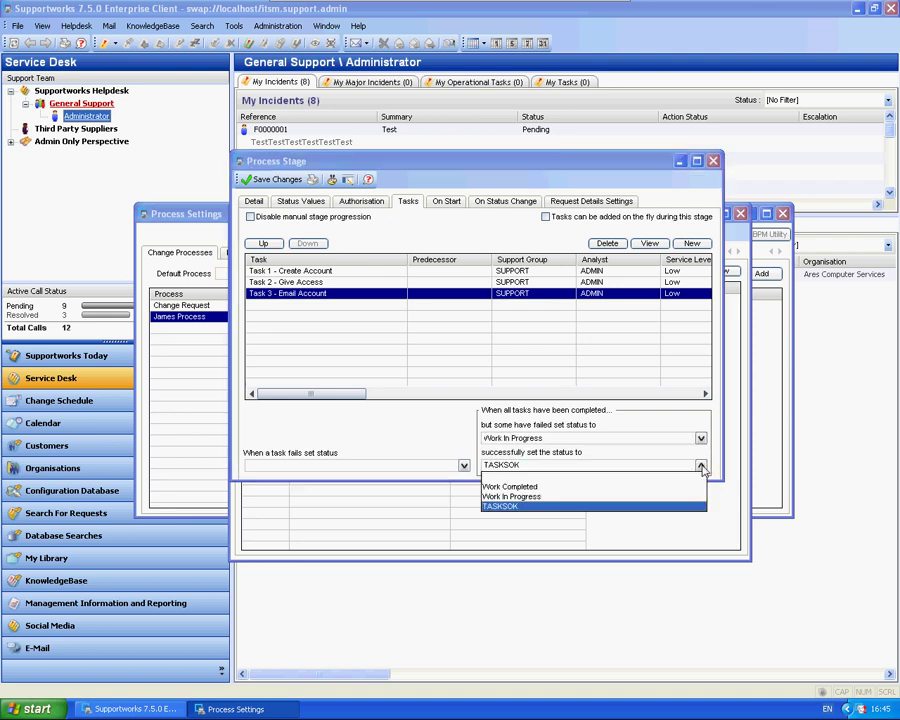
{"action": "left_click", "coordinate": [508, 486]}
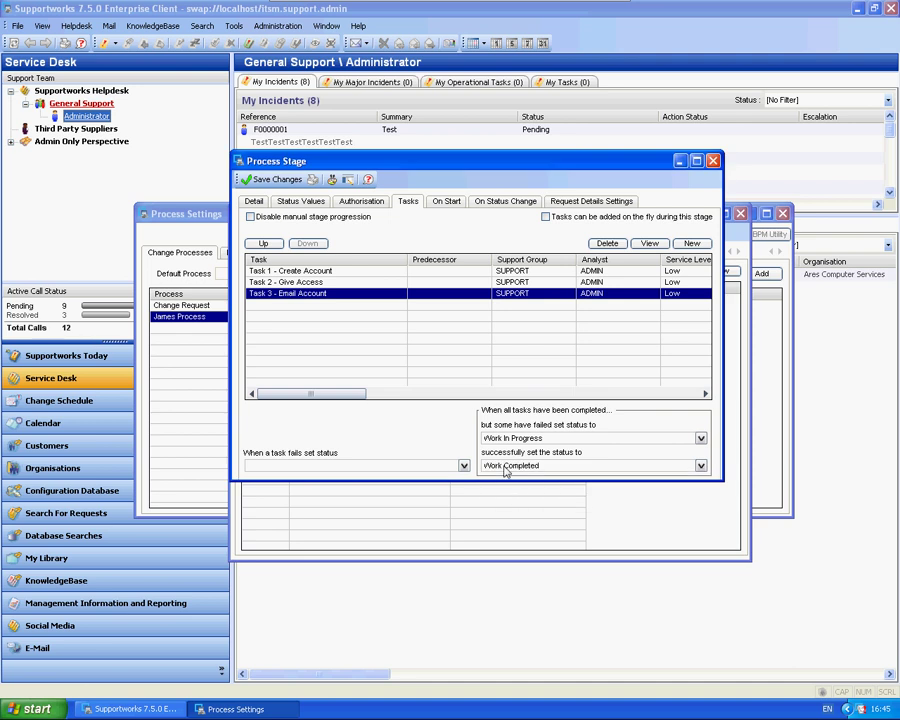
Tick 'Disable manual stage progression' and save the Perform the Work stage.
{"action": "left_click", "coordinate": [250, 217]}
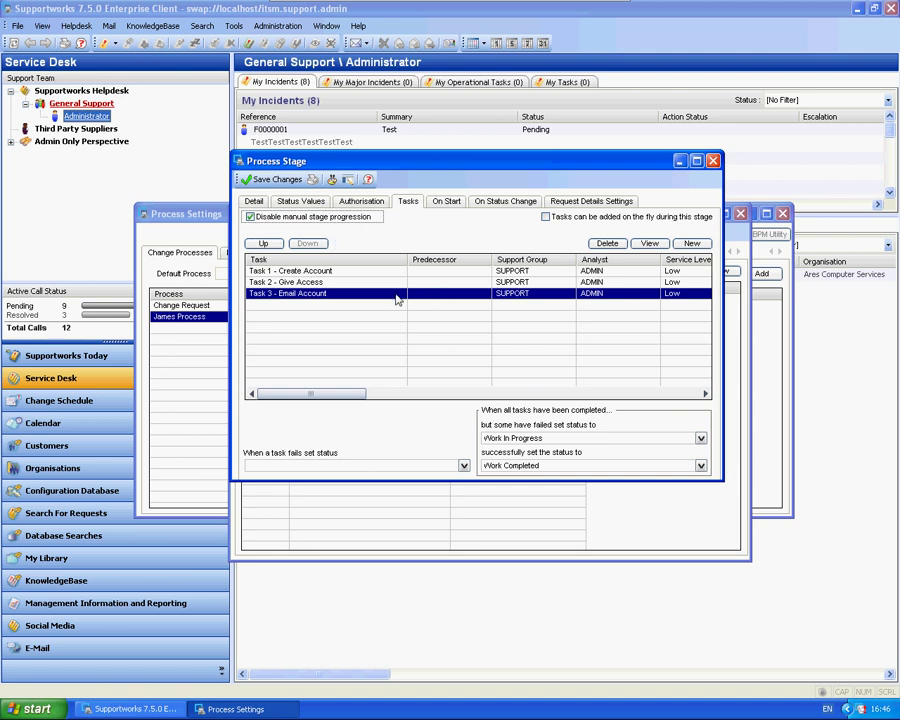
{"action": "left_click", "coordinate": [278, 181]}
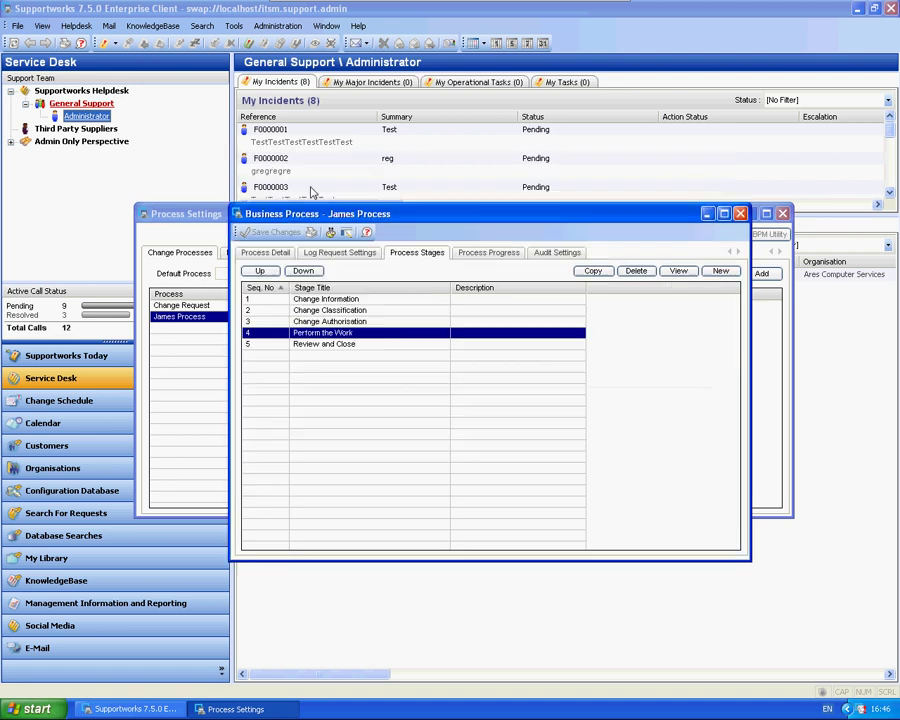
Start a new change request with 'Test Call' as both summary and detail.
{"action": "left_click", "coordinate": [740, 211]}
{"action": "left_click", "coordinate": [783, 214]}
{"action": "left_click", "coordinate": [104, 43]}
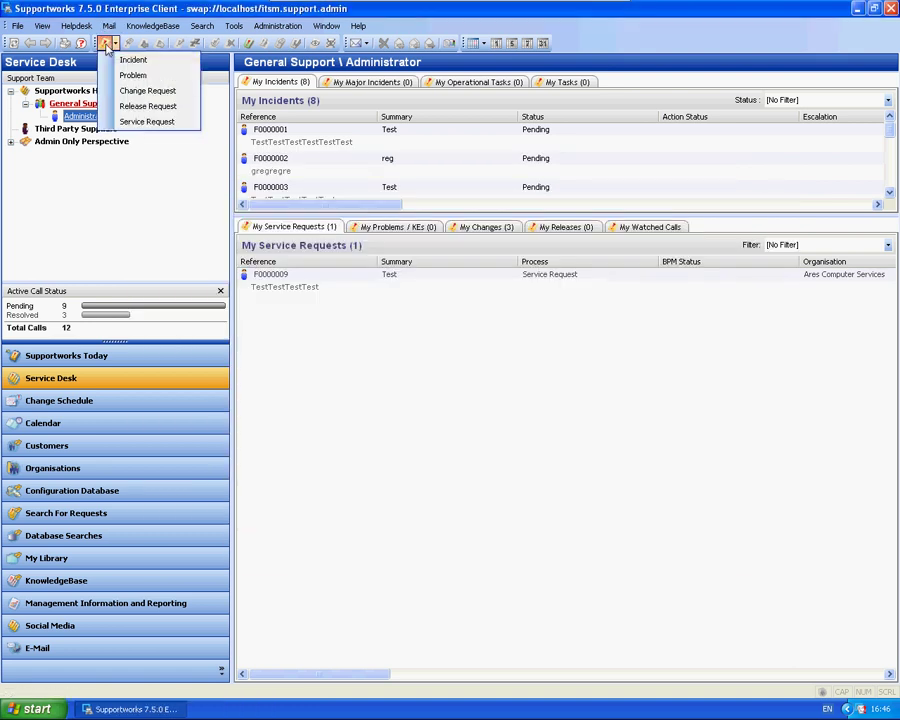
{"action": "left_click", "coordinate": [150, 88]}
{"action": "left_click", "coordinate": [116, 316]}
{"action": "type", "text": "Test Call"}
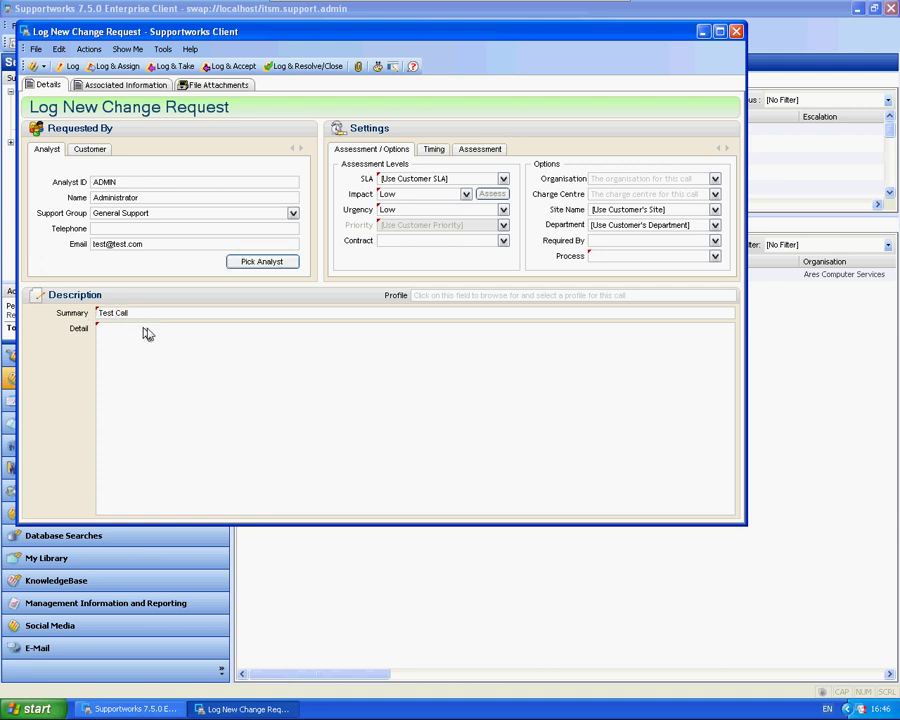
{"action": "key", "text": "ctrl+a"}
{"action": "key", "text": "ctrl+c"}
{"action": "left_click", "coordinate": [150, 335]}
{"action": "key", "text": "ctrl+v"}
Look up the VIP customer by name and dismiss the VIP notice.
{"action": "left_click", "coordinate": [82, 149]}
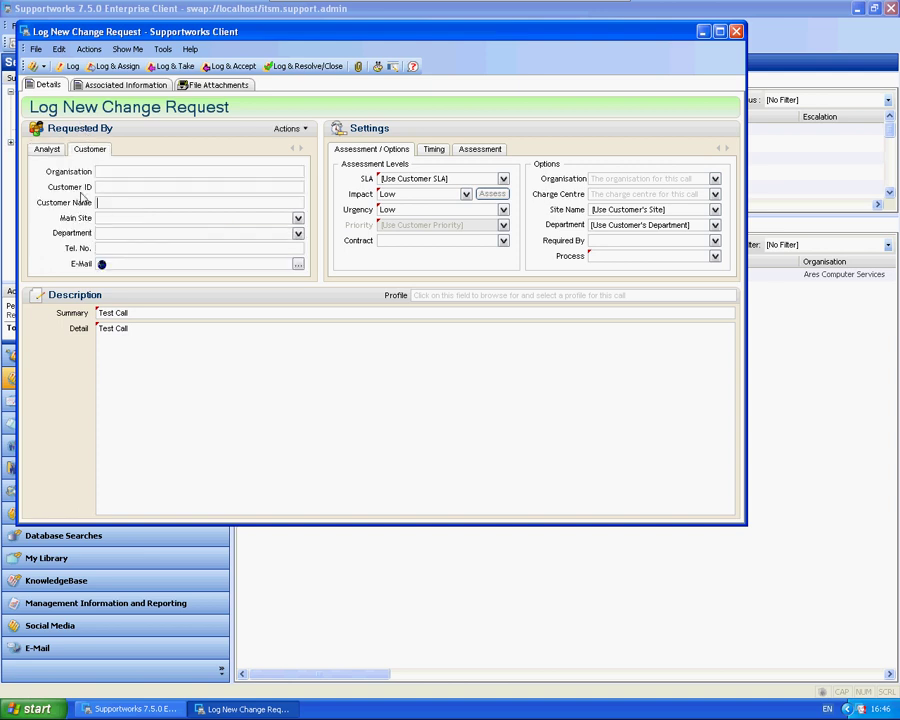
{"action": "type", "text": "alan cast"}
{"action": "key", "text": "Return"}
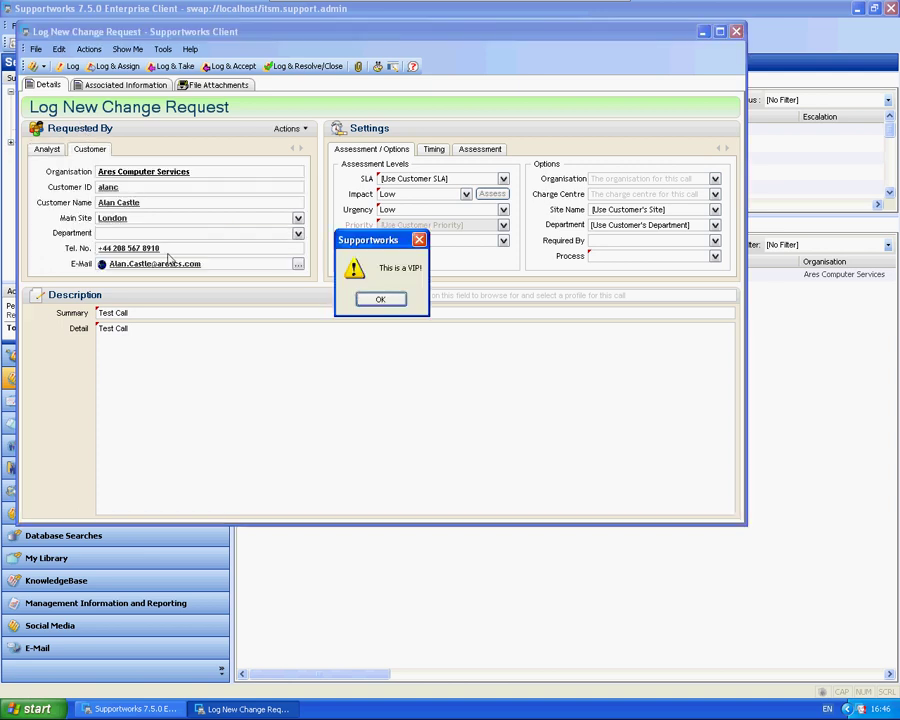
{"action": "left_click", "coordinate": [377, 296]}
{"action": "left_click", "coordinate": [46, 149]}
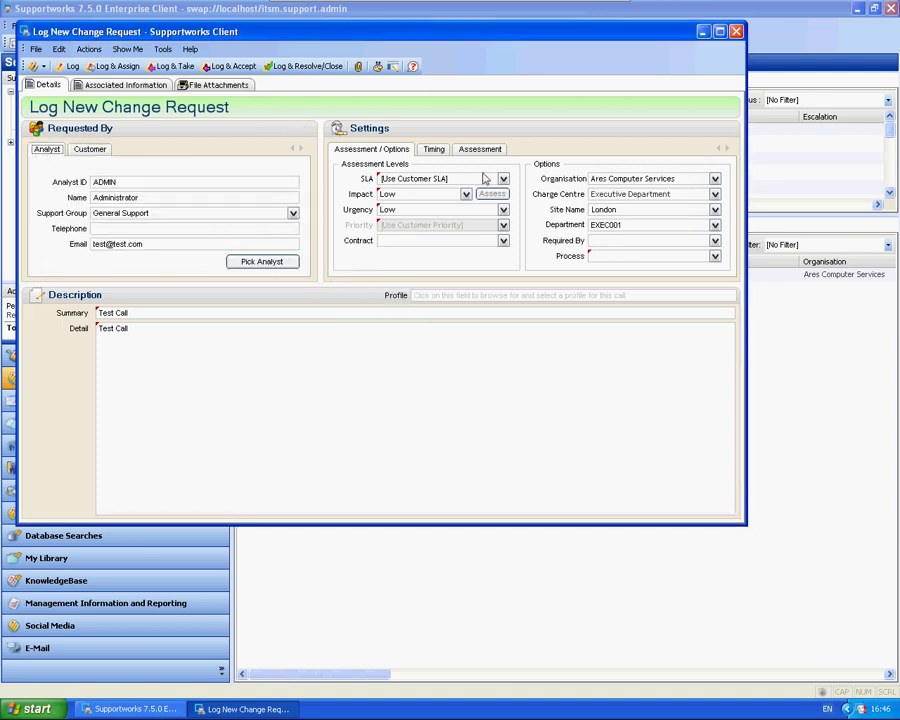
Set James Process, TestSLA and Low priority, then log and accept without a confirmation e-mail.
{"action": "left_click", "coordinate": [712, 256]}
{"action": "left_click", "coordinate": [616, 277]}
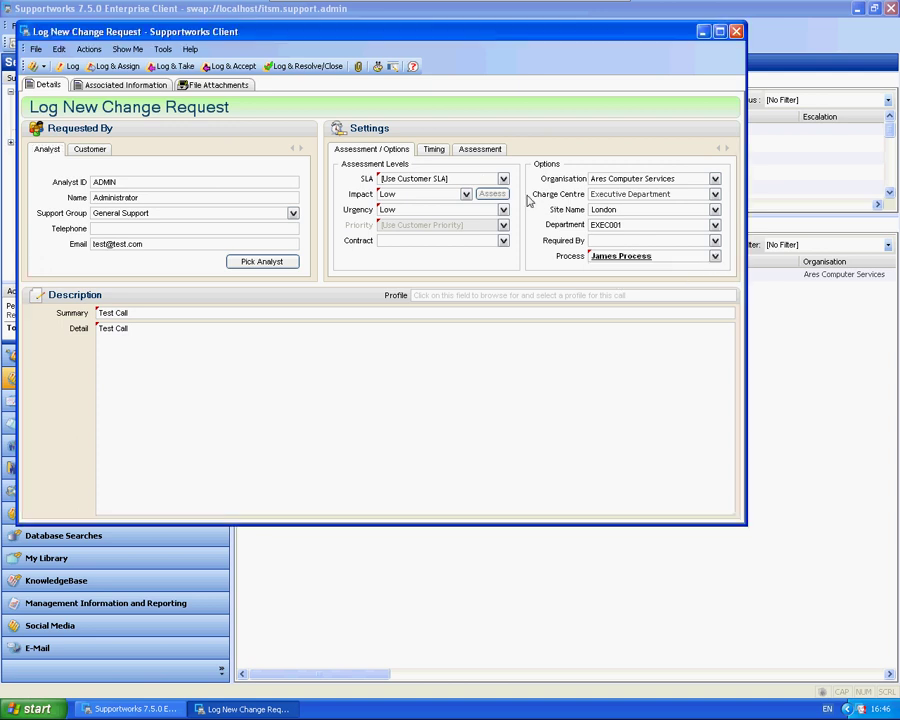
{"action": "left_click", "coordinate": [503, 178]}
{"action": "left_click", "coordinate": [440, 189]}
{"action": "left_click", "coordinate": [503, 225]}
{"action": "left_click", "coordinate": [400, 236]}
{"action": "left_click", "coordinate": [232, 66]}
{"action": "left_click", "coordinate": [278, 338]}
{"action": "left_click", "coordinate": [452, 338]}
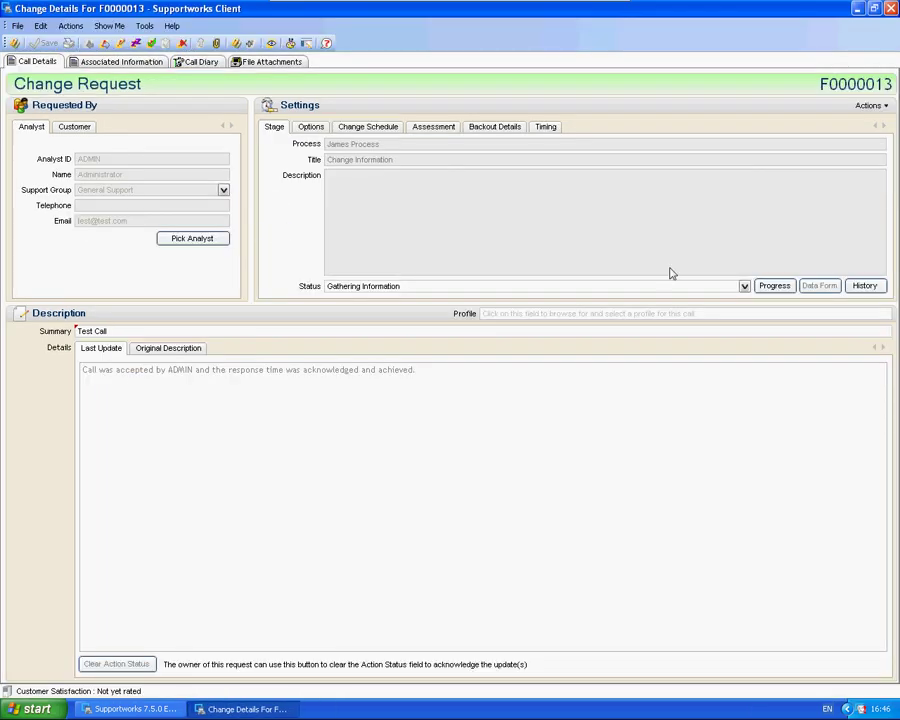
Set the stage status to Got Information and classification to Emergency, then save.
{"action": "left_click", "coordinate": [683, 284]}
{"action": "left_click", "coordinate": [389, 308]}
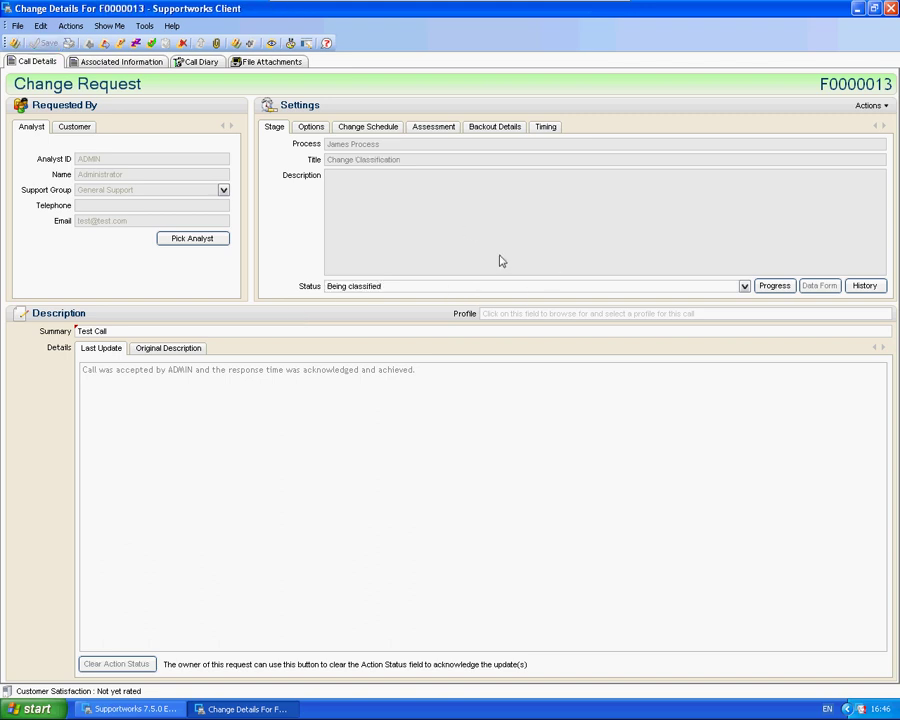
{"action": "left_click", "coordinate": [744, 286]}
{"action": "left_click", "coordinate": [346, 309]}
{"action": "left_click", "coordinate": [45, 44]}
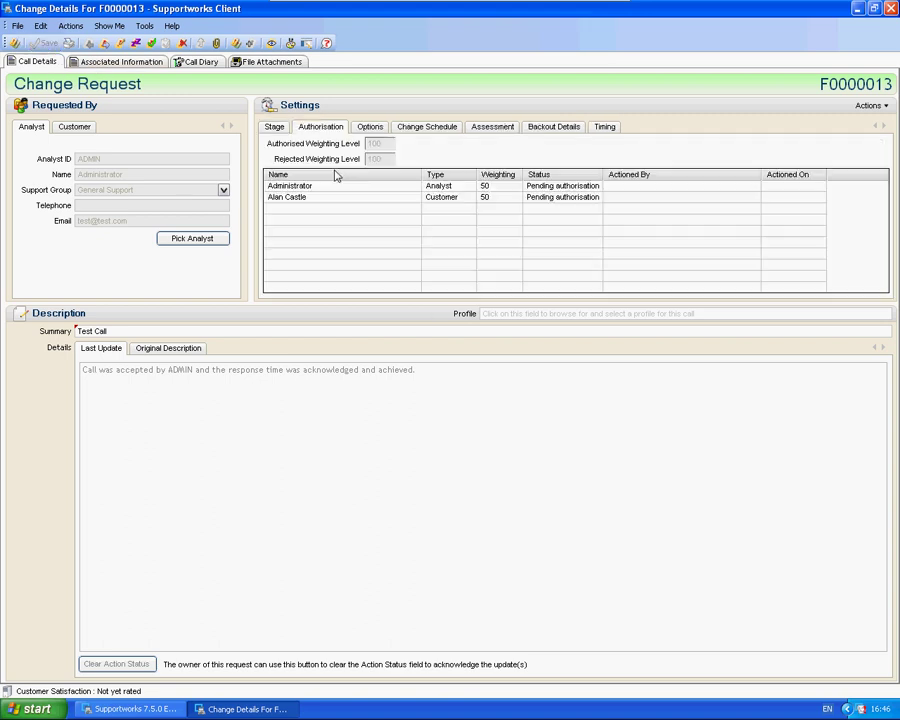
Mark the Administrator's and the customer's authorisations as Authorised.
{"action": "double_click", "coordinate": [300, 186]}
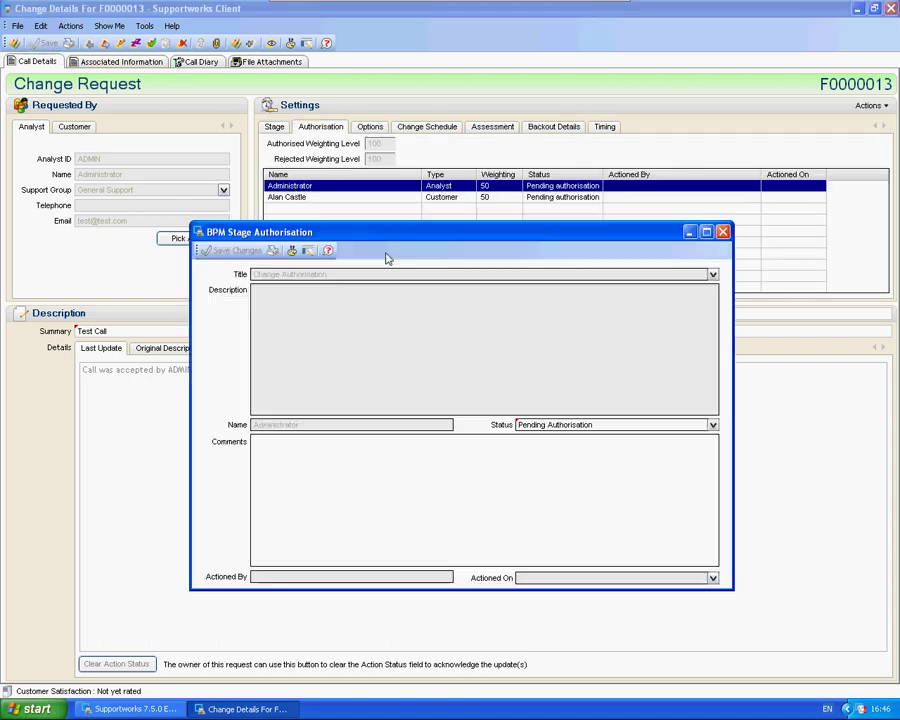
{"action": "left_click", "coordinate": [712, 424]}
{"action": "left_click", "coordinate": [545, 446]}
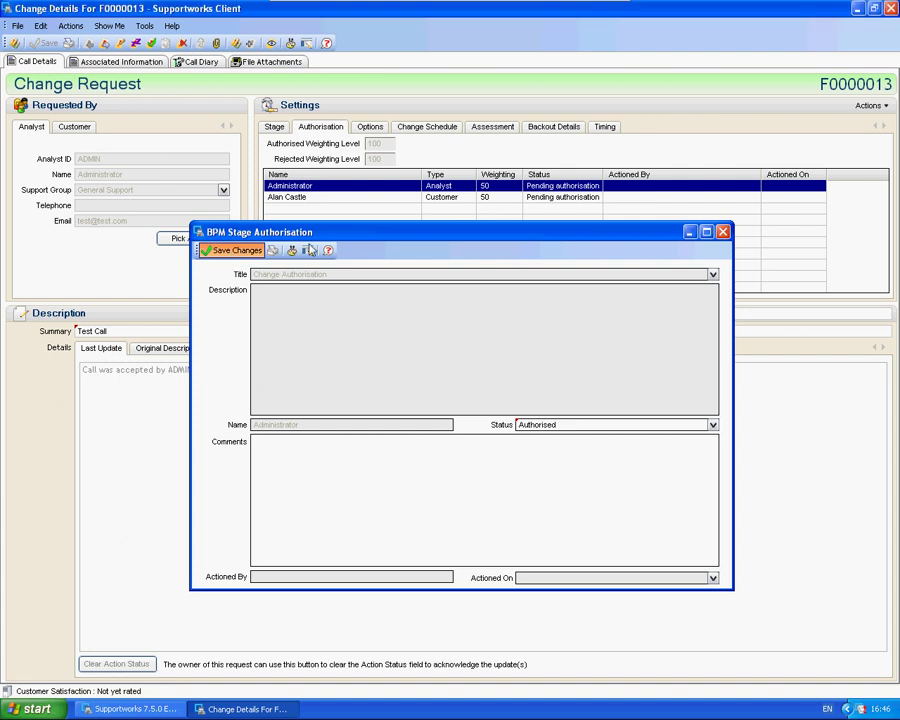
{"action": "key", "text": "ctrl+s"}
{"action": "double_click", "coordinate": [330, 198]}
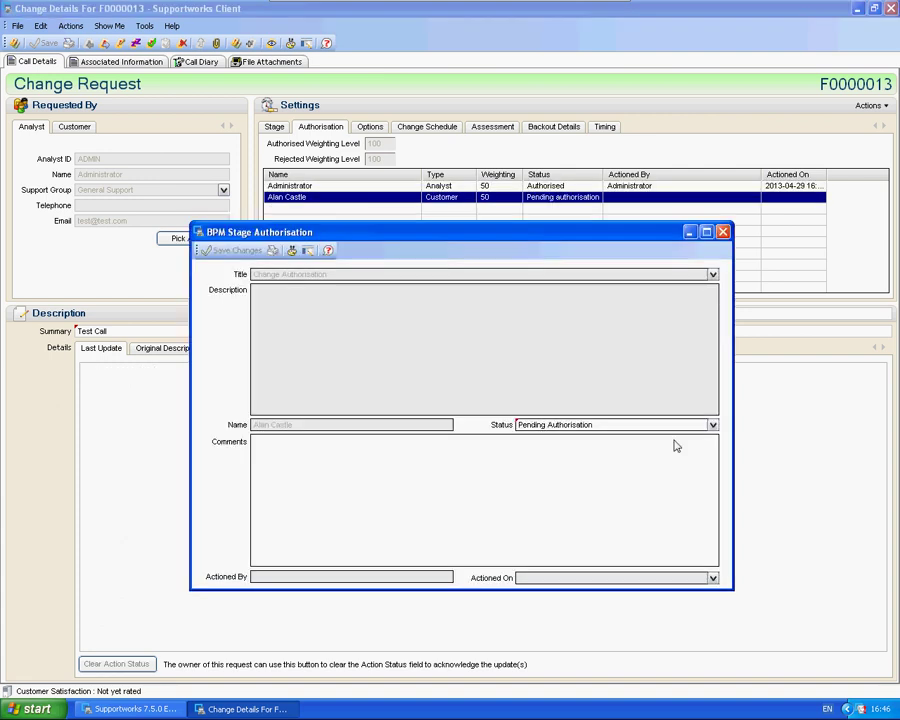
{"action": "left_click", "coordinate": [712, 424]}
{"action": "left_click", "coordinate": [563, 446]}
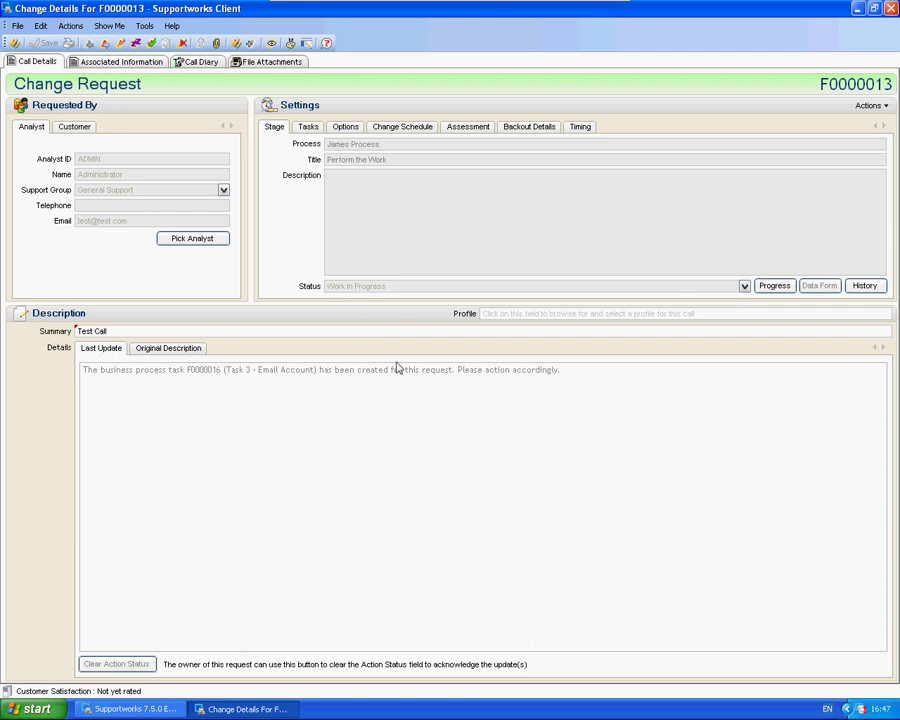
{"action": "left_click", "coordinate": [309, 127]}
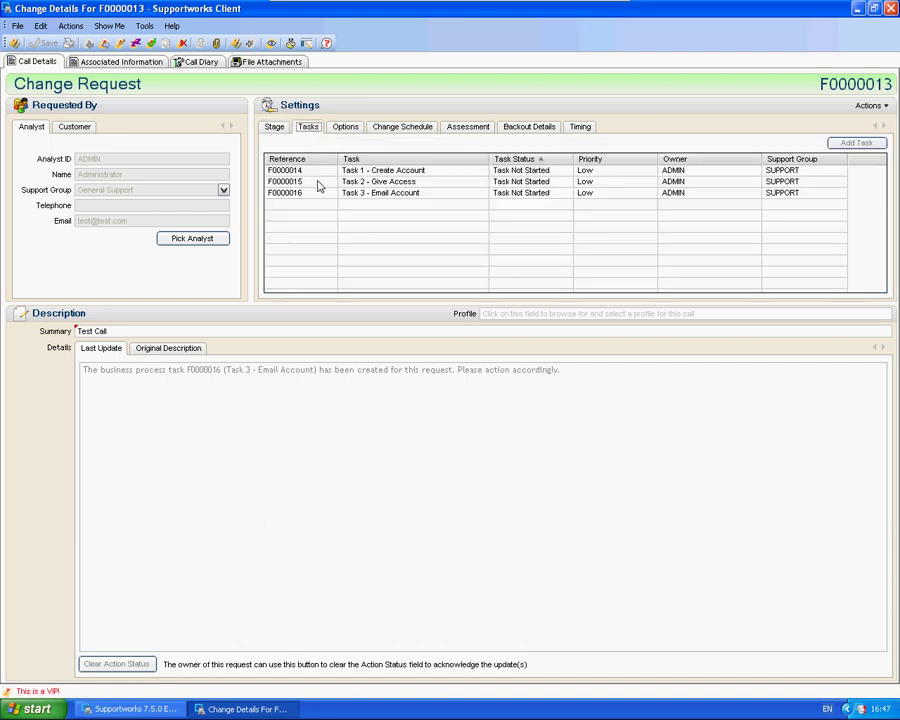
{"action": "left_click", "coordinate": [296, 170]}
{"action": "left_click", "coordinate": [370, 181]}
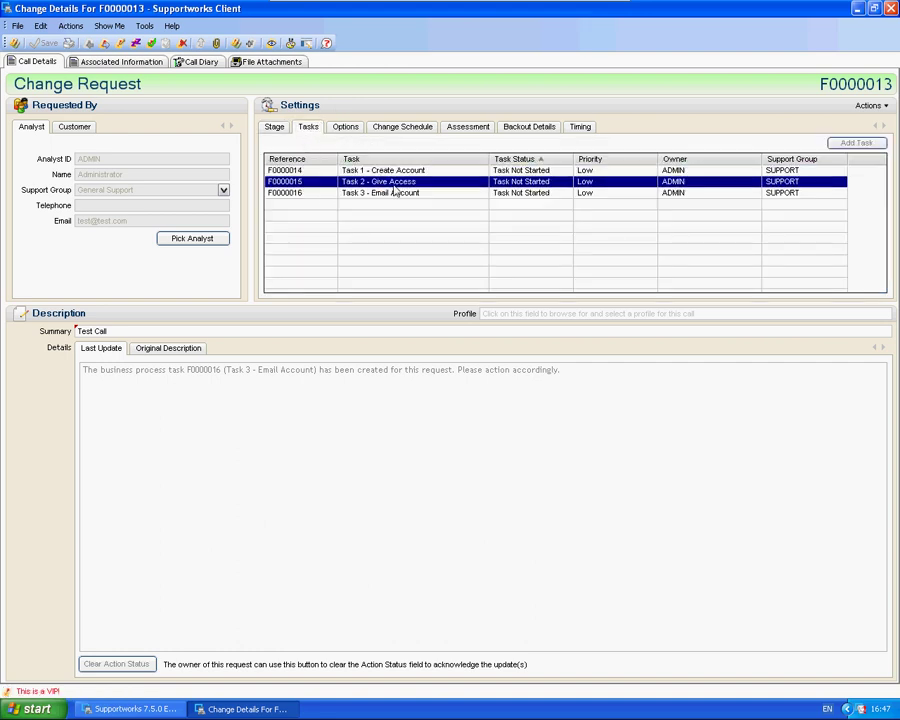
{"action": "left_click", "coordinate": [380, 192]}
{"action": "left_click", "coordinate": [385, 181]}
{"action": "left_click", "coordinate": [391, 172], "text": "shift"}
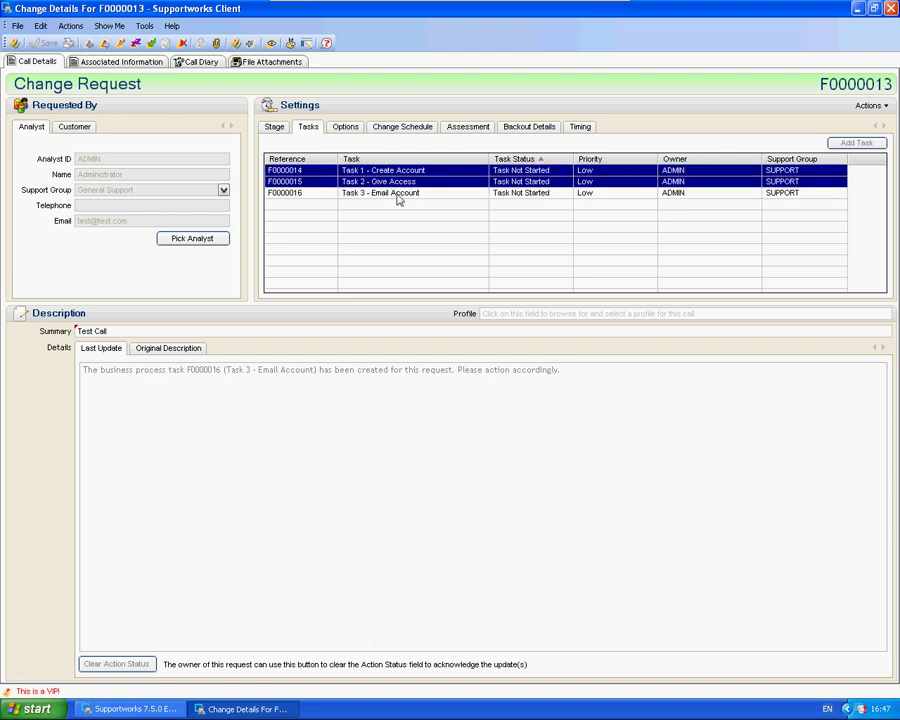
{"action": "left_click", "coordinate": [394, 191], "text": "ctrl"}
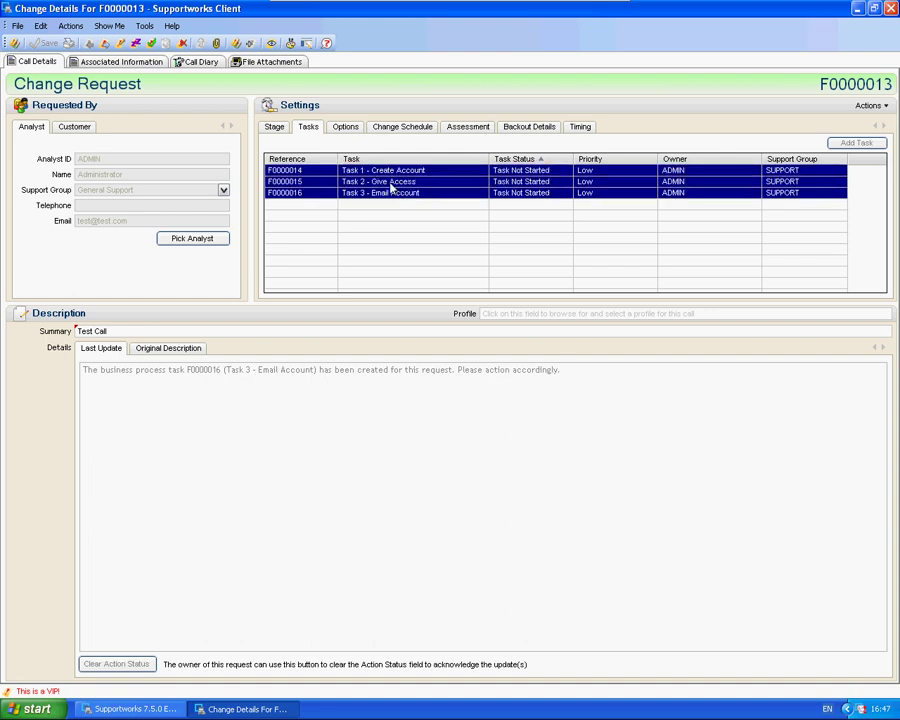
{"action": "left_click", "coordinate": [393, 182]}
{"action": "left_click", "coordinate": [396, 172]}
{"action": "left_click", "coordinate": [277, 128]}
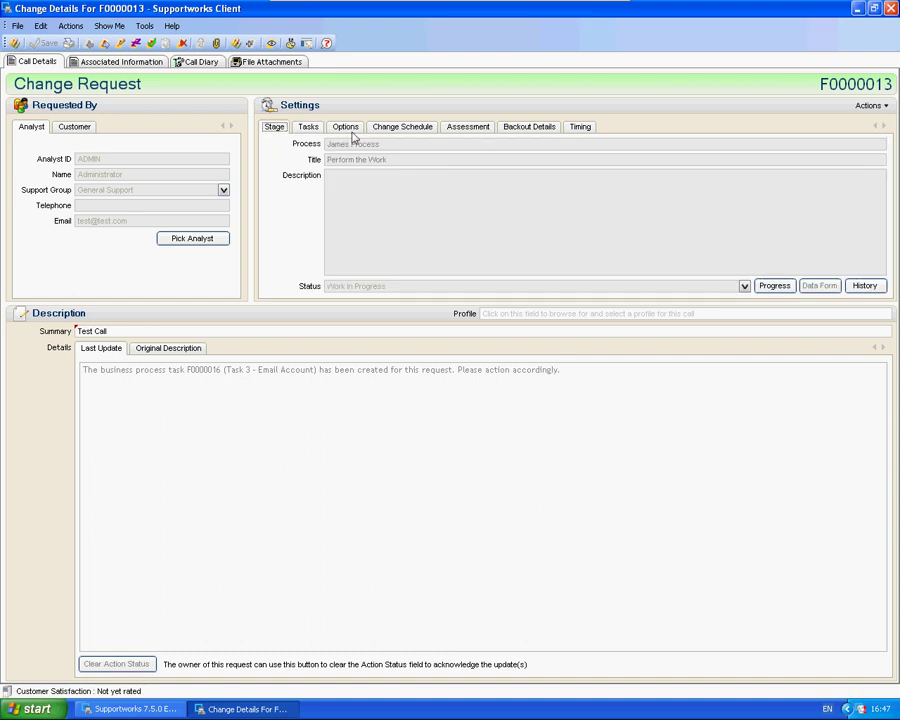
{"action": "left_click", "coordinate": [309, 127]}
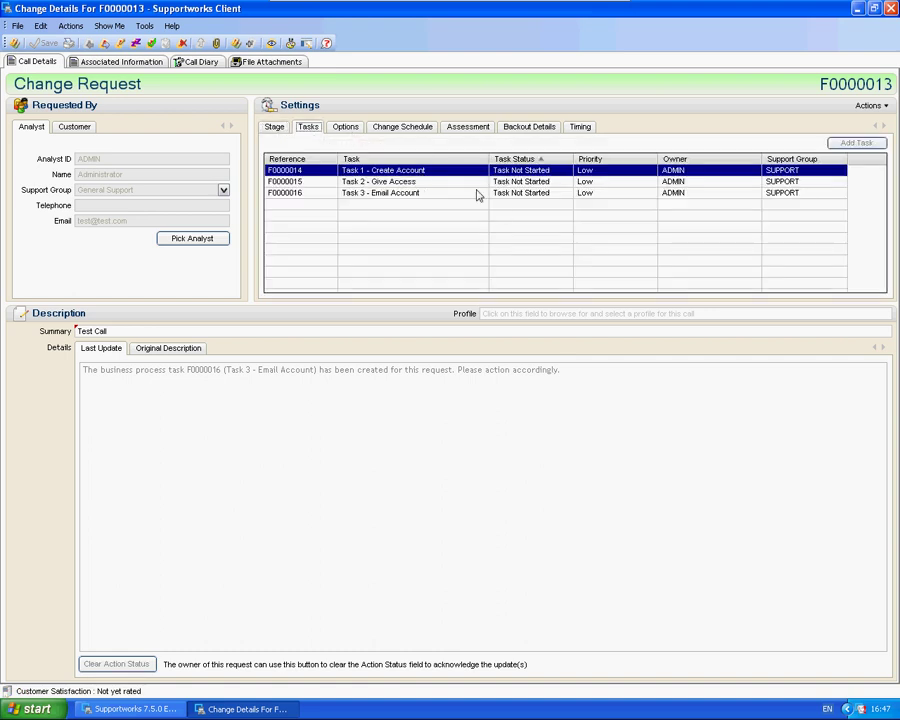
{"action": "left_click", "coordinate": [390, 184]}
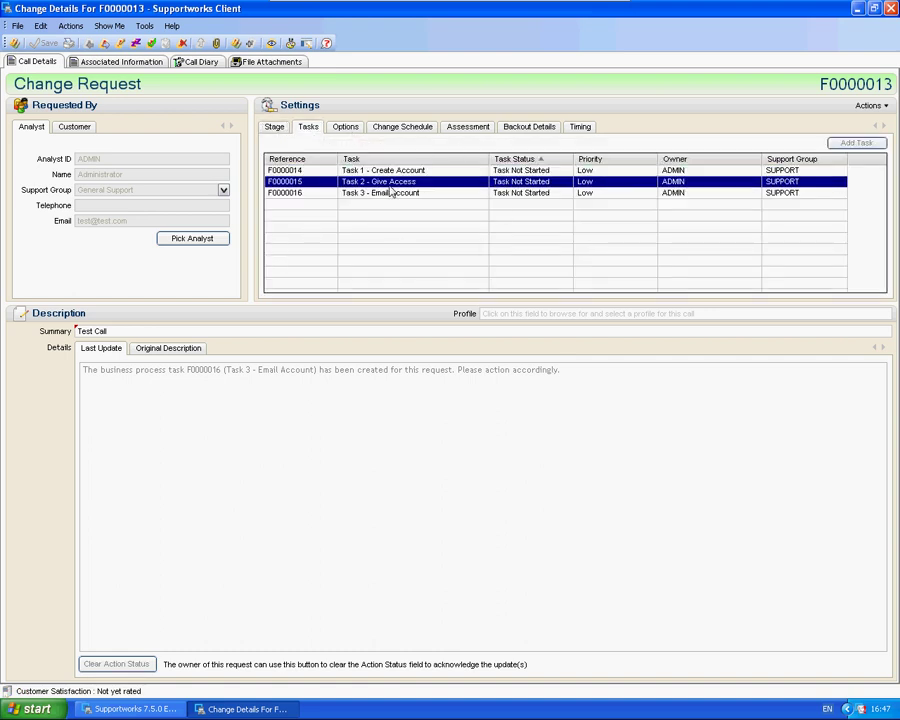
{"action": "left_click", "coordinate": [384, 193]}
{"action": "left_click", "coordinate": [368, 182]}
{"action": "left_click", "coordinate": [362, 172]}
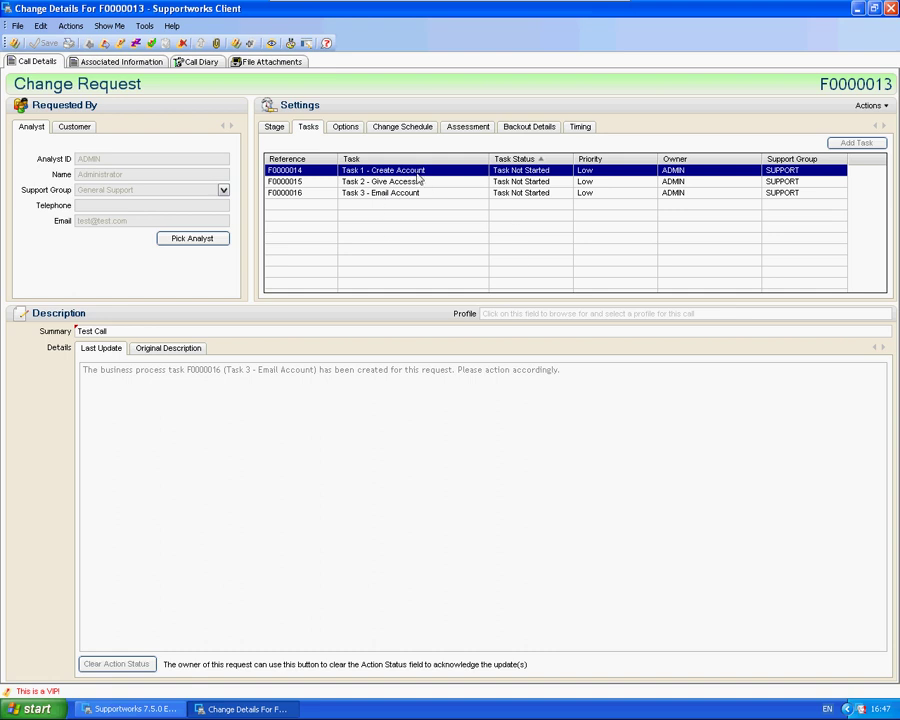
Set task F0000014 Create Account's status to Task Successfully Completed and save it.
{"action": "double_click", "coordinate": [416, 174]}
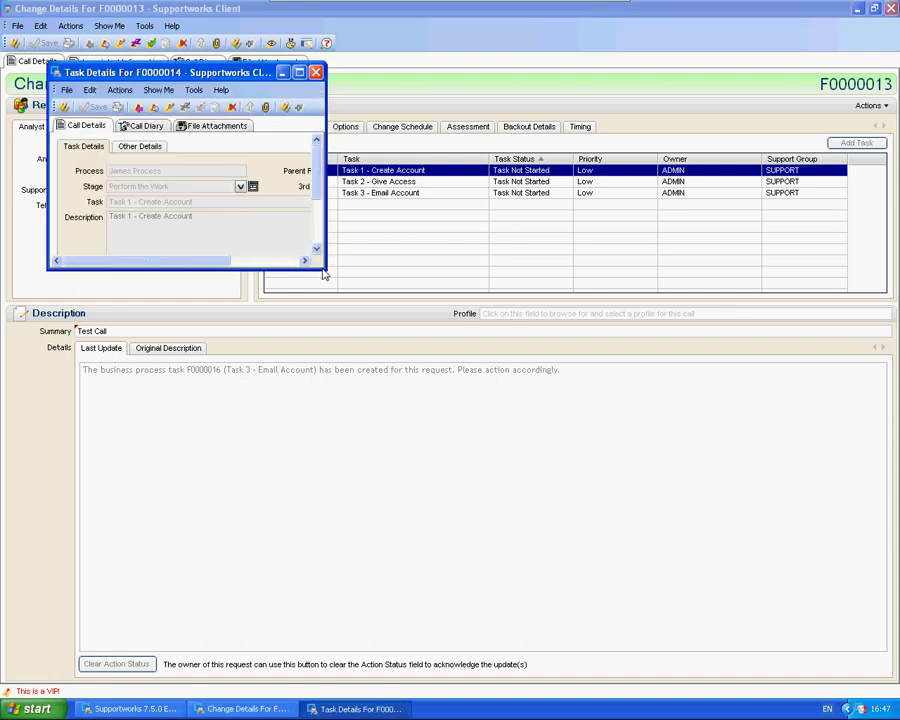
{"action": "left_click_drag", "start_coordinate": [327, 279], "coordinate": [694, 489]}
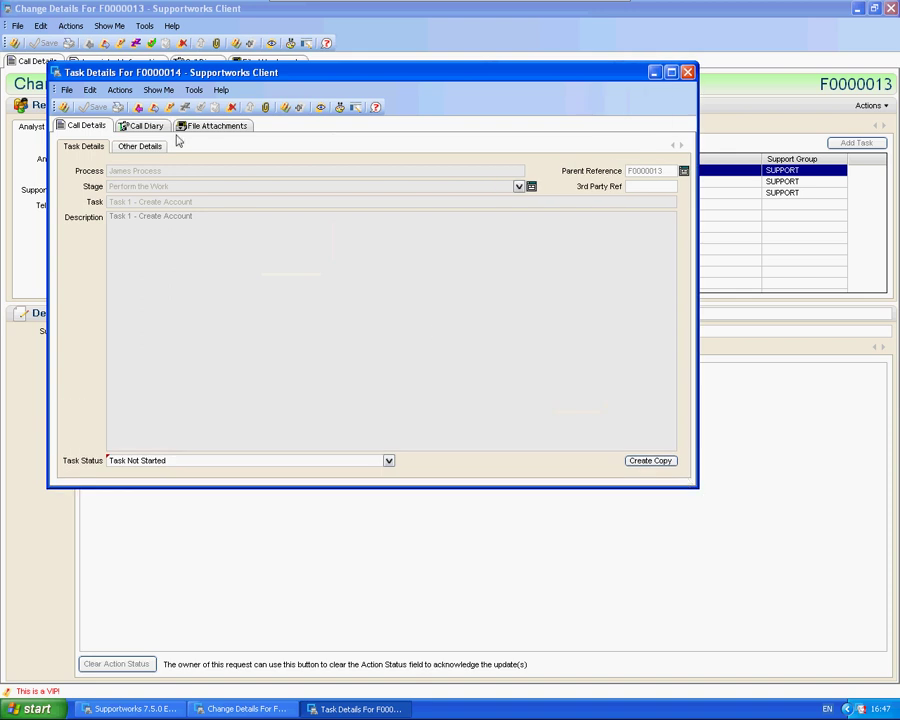
{"action": "left_click", "coordinate": [119, 90]}
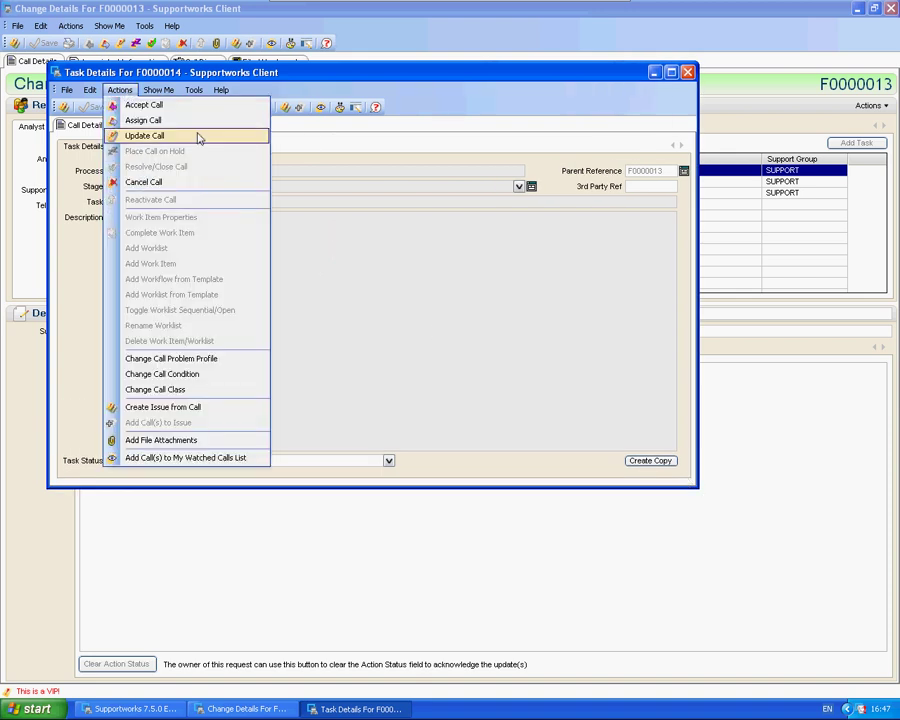
{"action": "left_click_drag", "start_coordinate": [328, 78], "coordinate": [372, 152]}
{"action": "left_click_drag", "start_coordinate": [101, 143], "coordinate": [288, 221]}
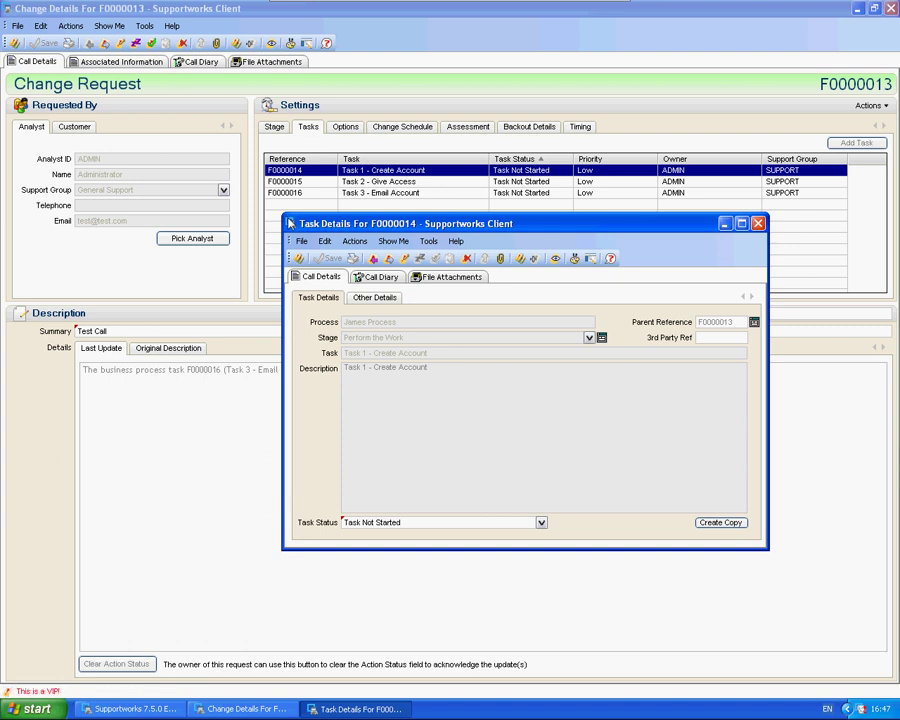
{"action": "left_click", "coordinate": [541, 522]}
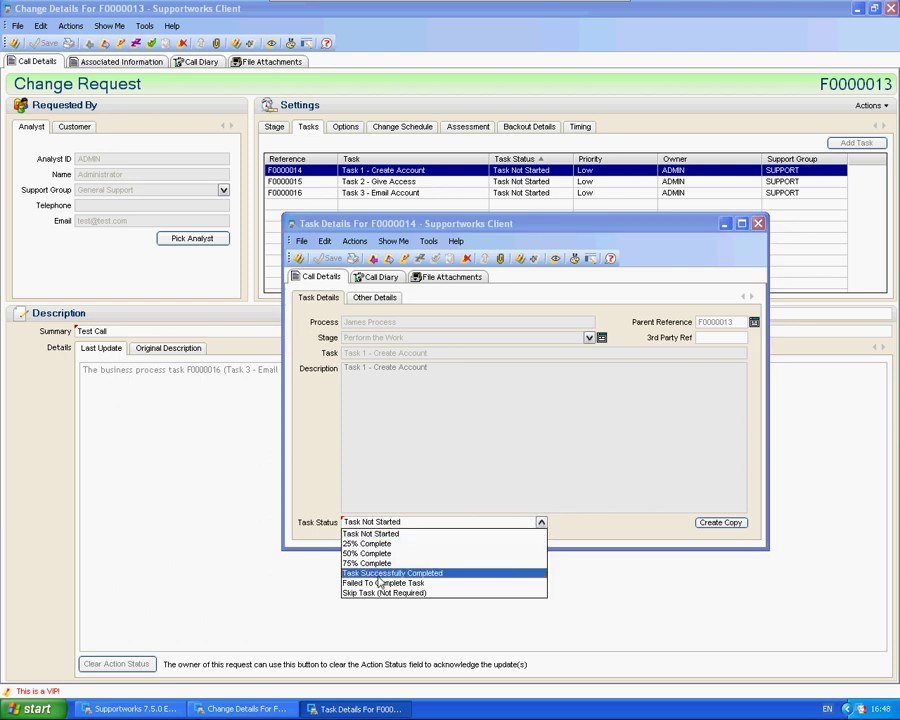
{"action": "left_click", "coordinate": [449, 578]}
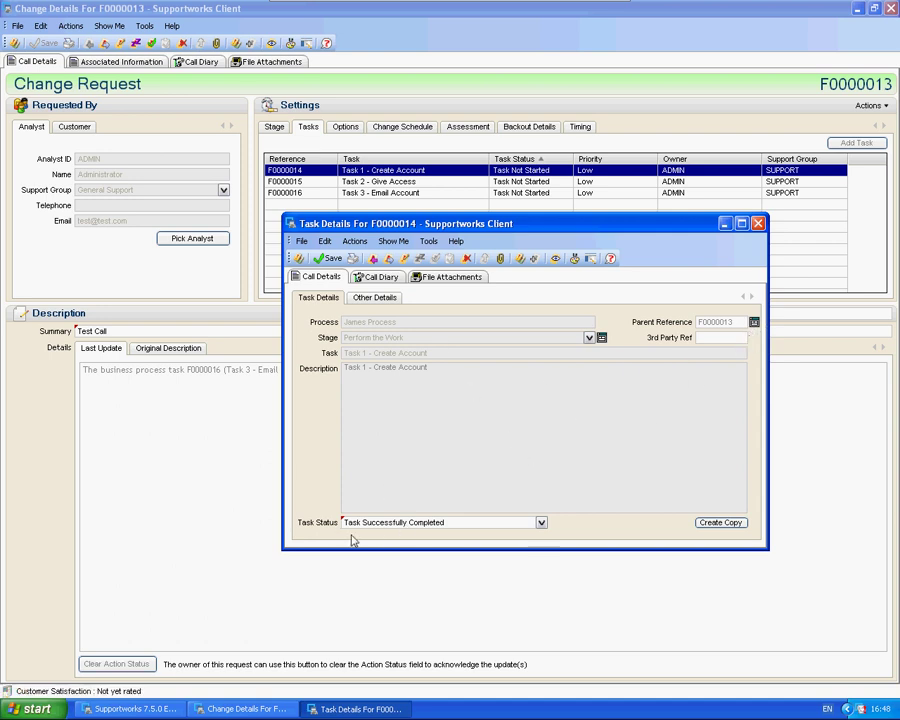
{"action": "left_click", "coordinate": [329, 258]}
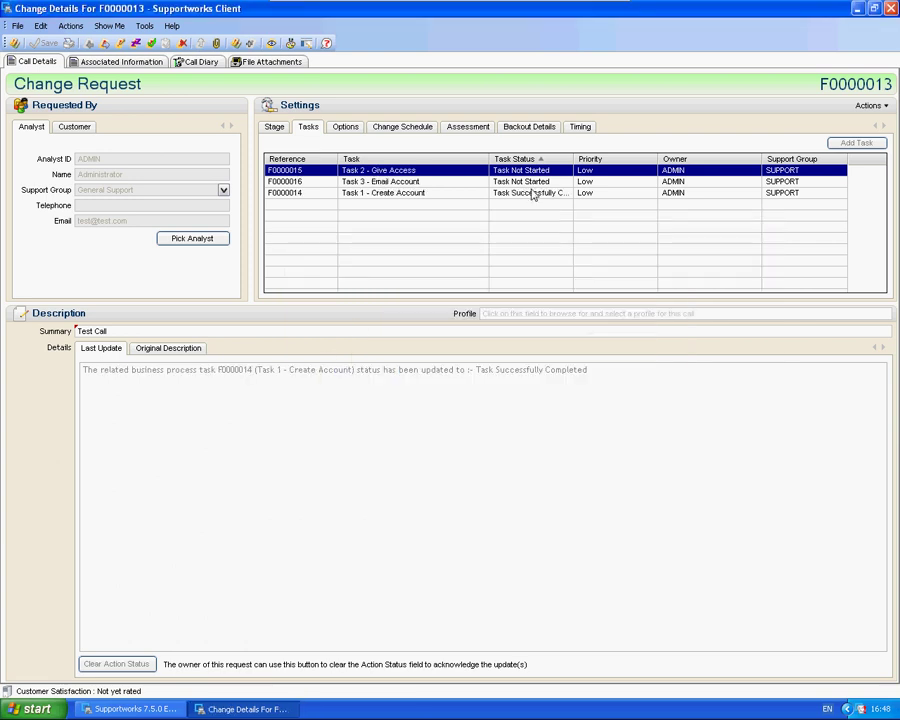
Widen the Task Status column and mark Give Access as Task Successfully Completed.
{"action": "left_click", "coordinate": [533, 193]}
{"action": "left_click_drag", "start_coordinate": [573, 159], "coordinate": [631, 159]}
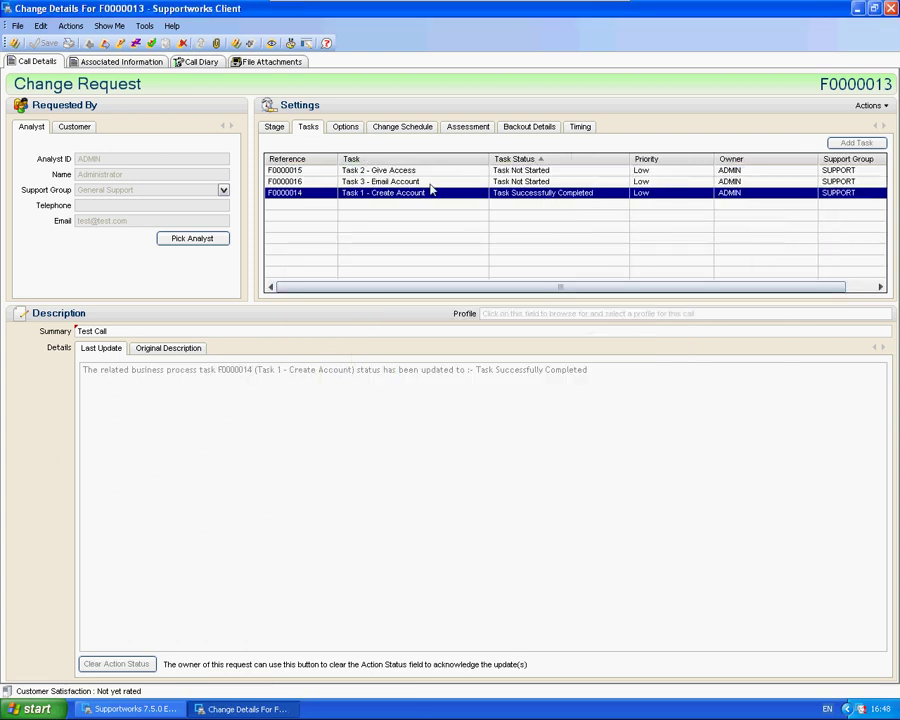
{"action": "double_click", "coordinate": [380, 170]}
{"action": "left_click", "coordinate": [541, 522]}
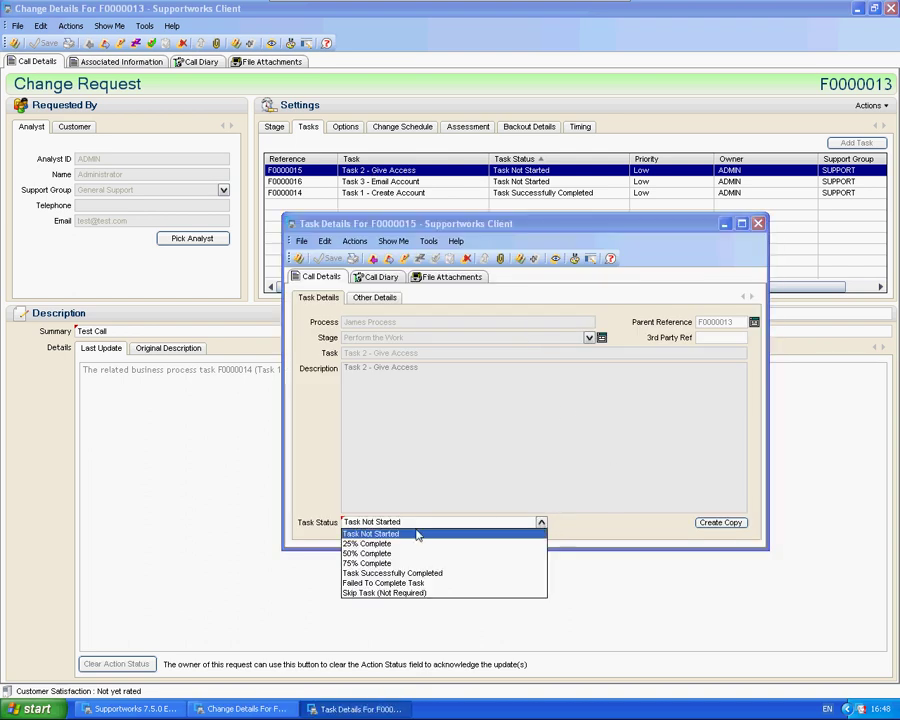
{"action": "left_click", "coordinate": [393, 573]}
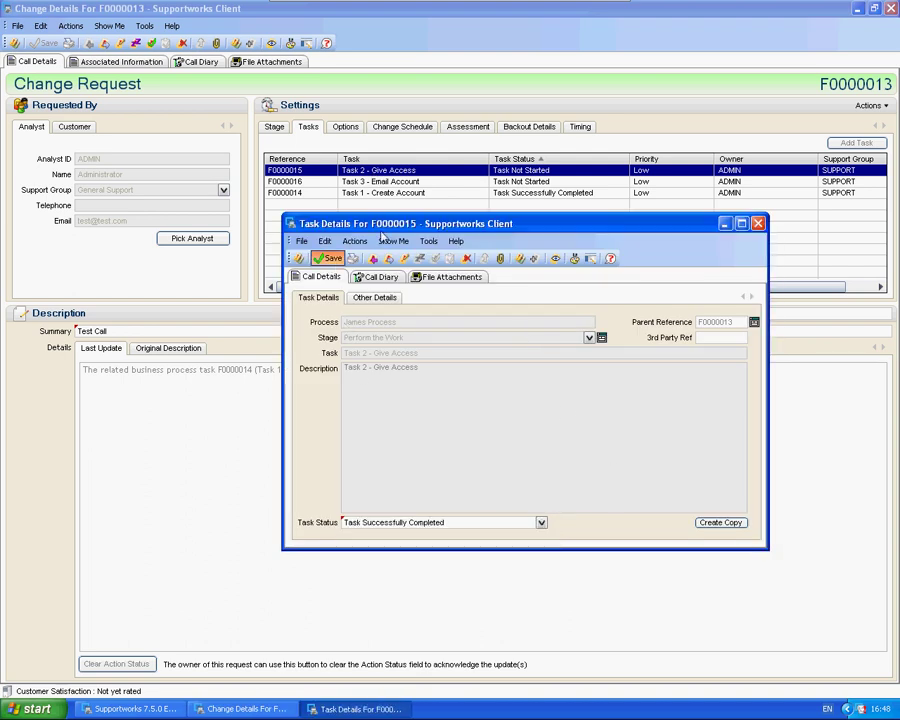
Set Email Account's status to Task Successfully Completed.
{"action": "double_click", "coordinate": [412, 170]}
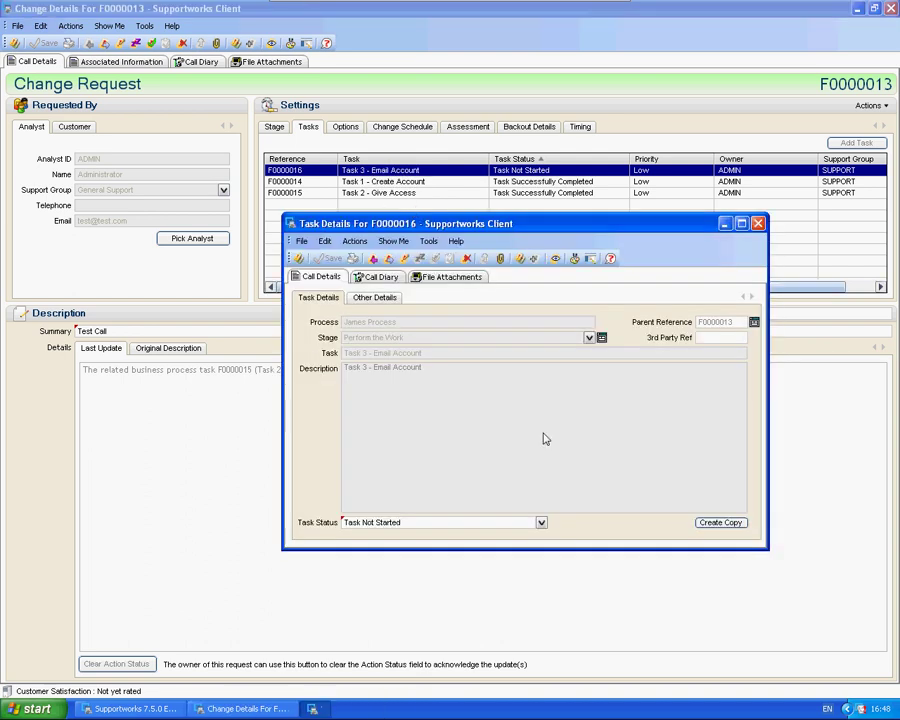
{"action": "left_click", "coordinate": [541, 522]}
{"action": "left_click", "coordinate": [398, 574]}
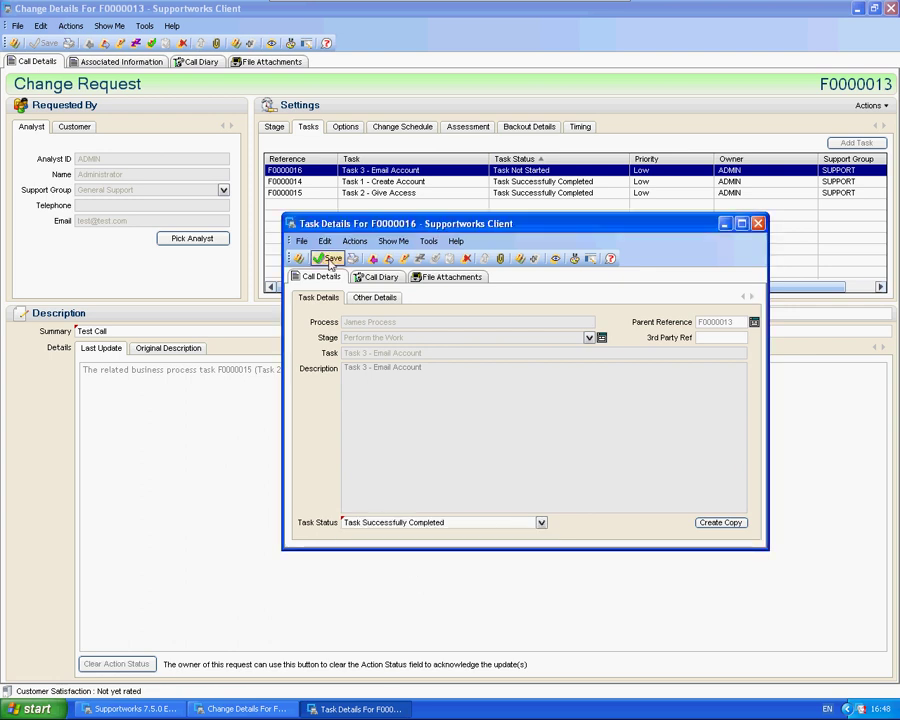